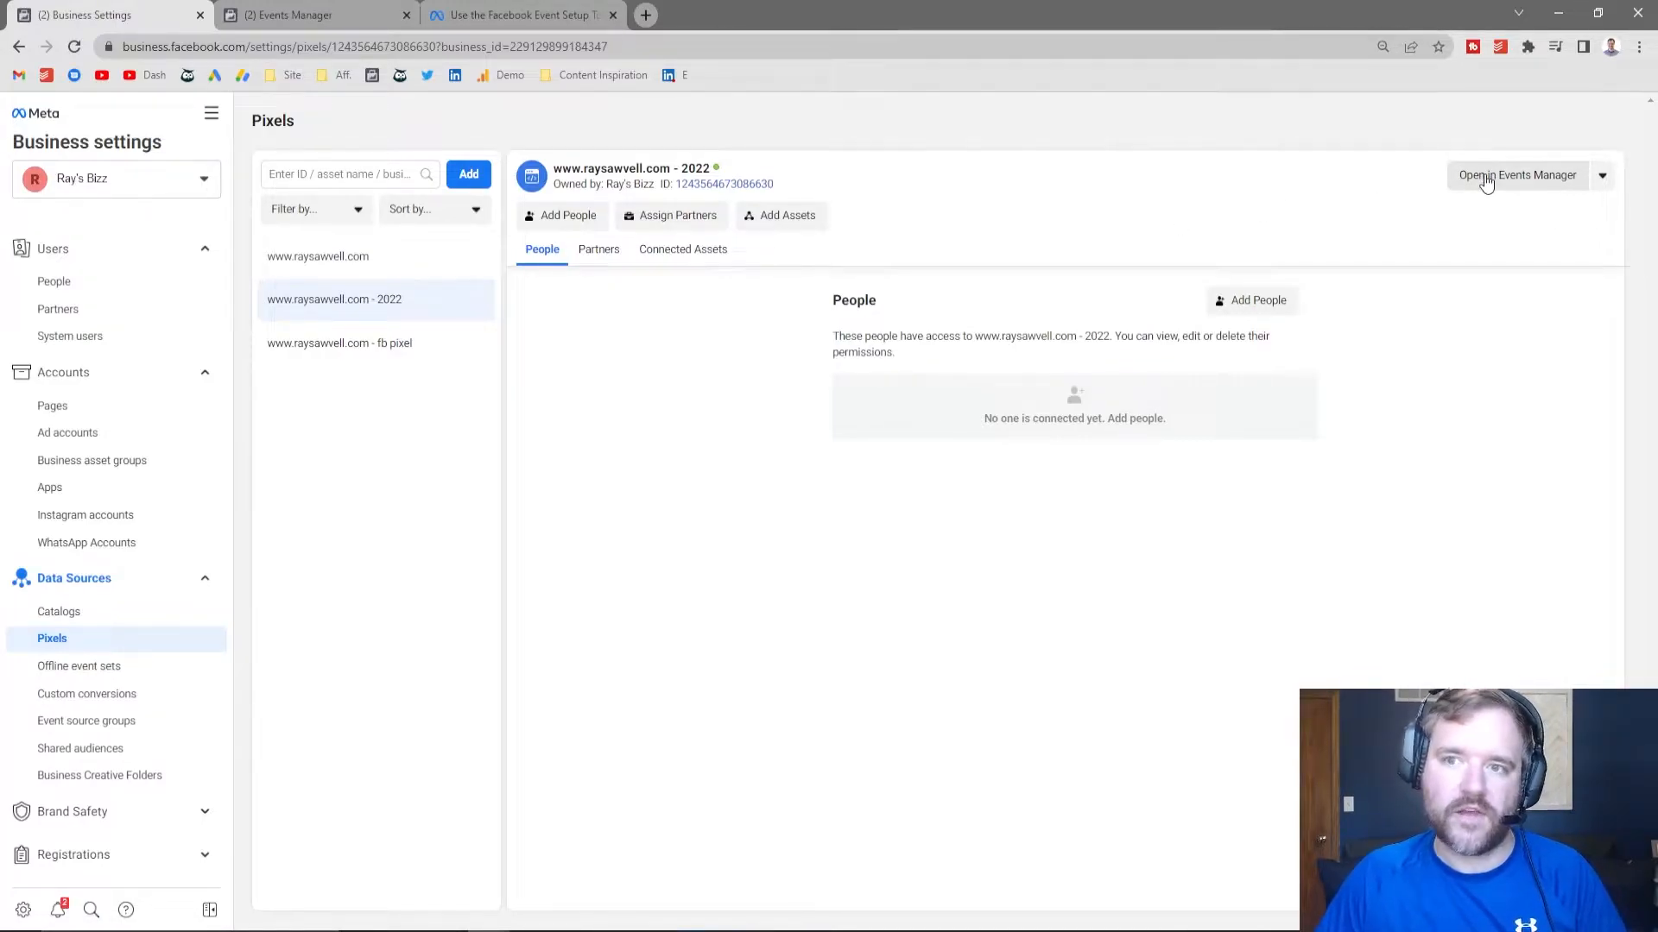
pyautogui.click(1485, 179)
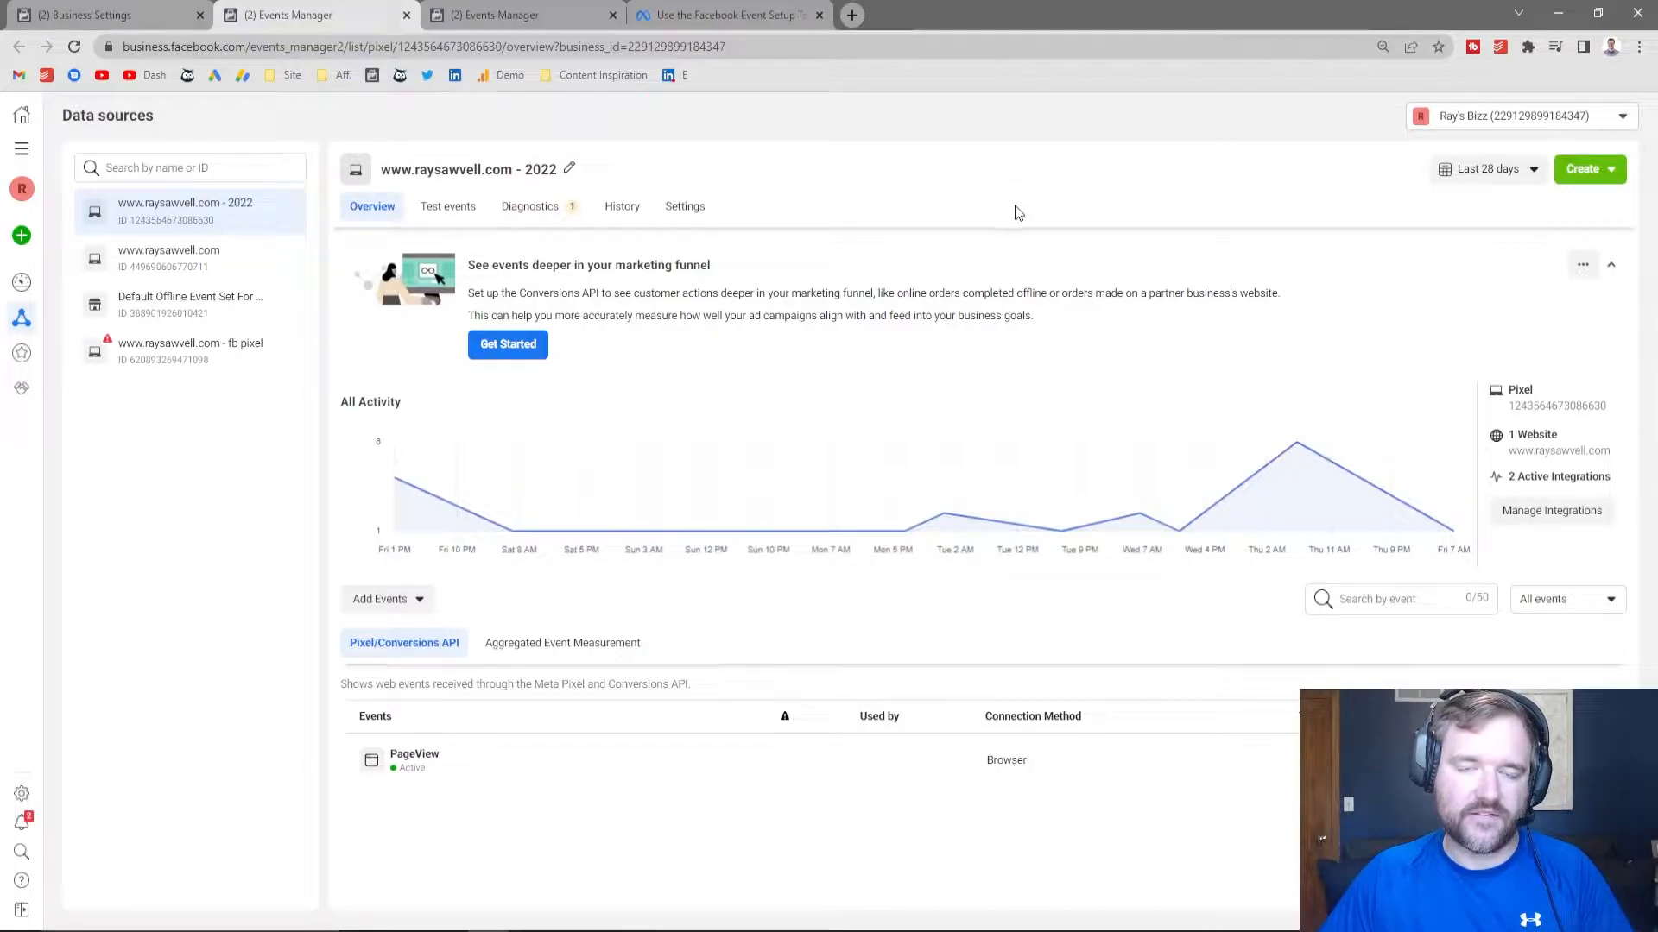
pyautogui.click(407, 608)
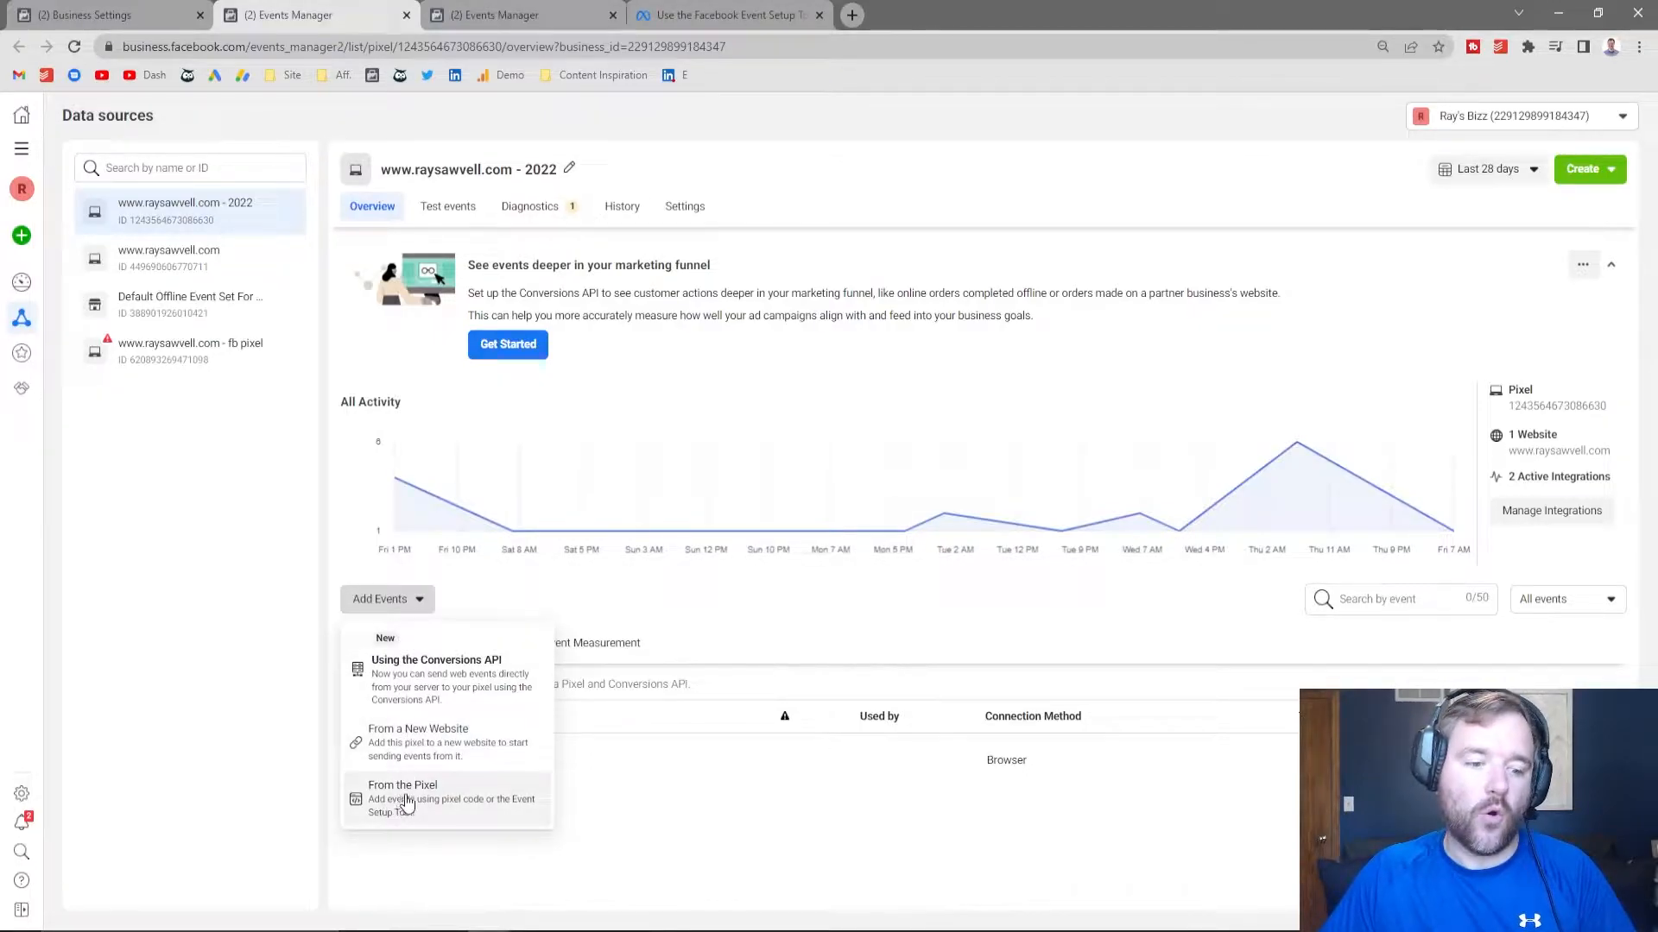
pyautogui.click(463, 806)
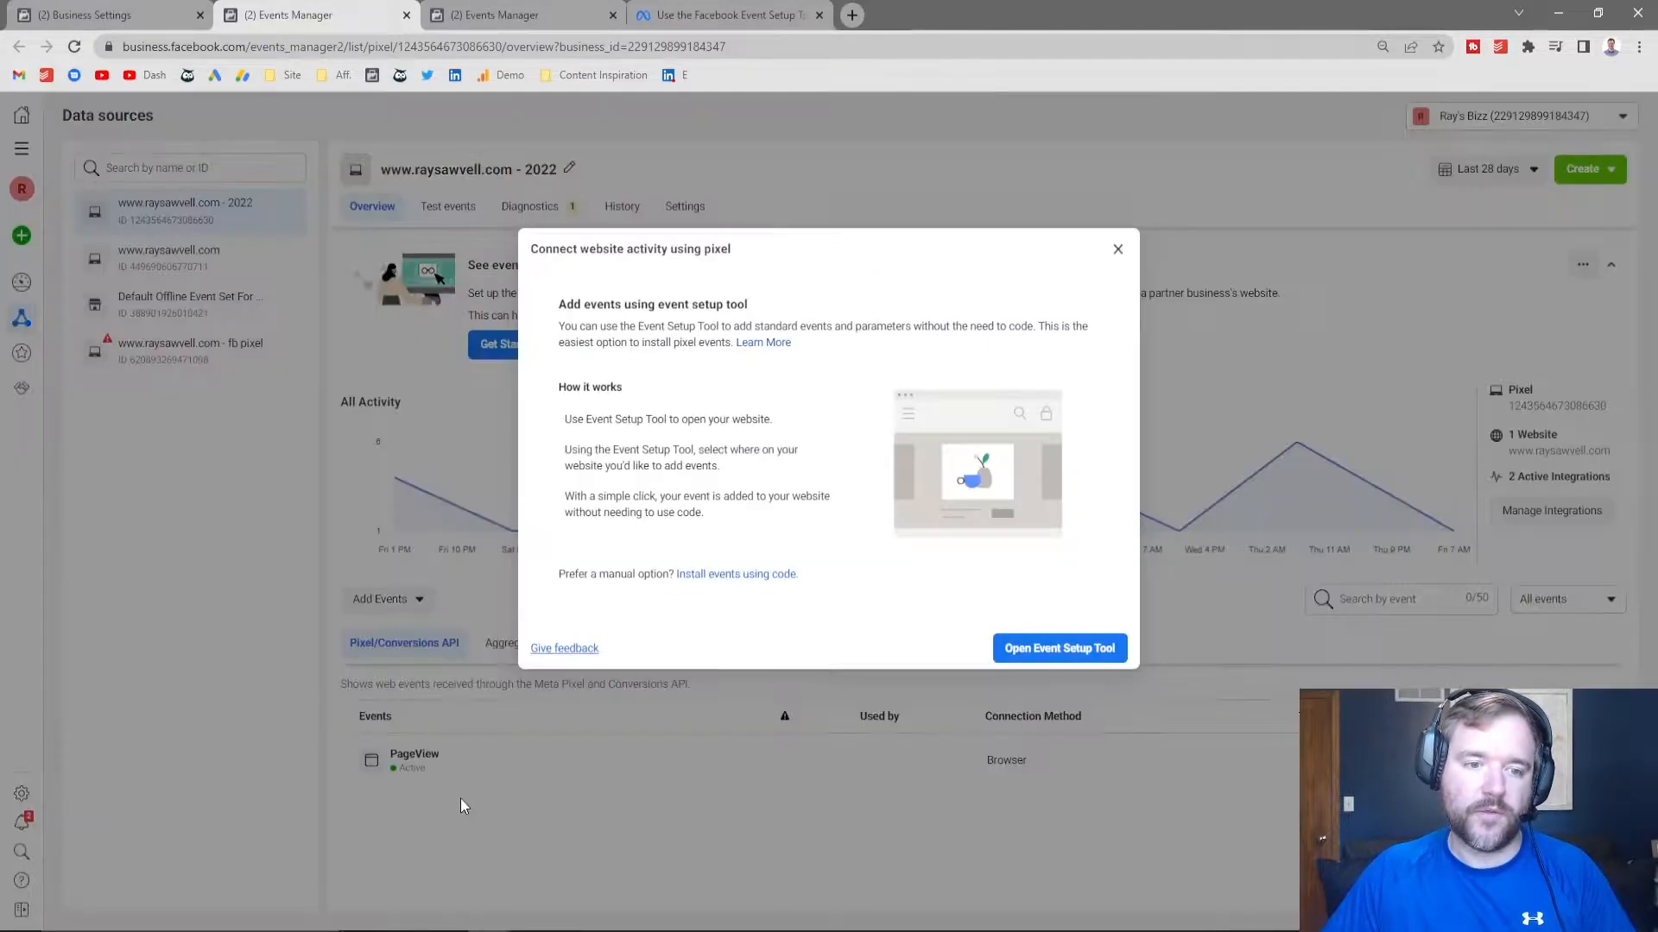
pyautogui.click(1052, 650)
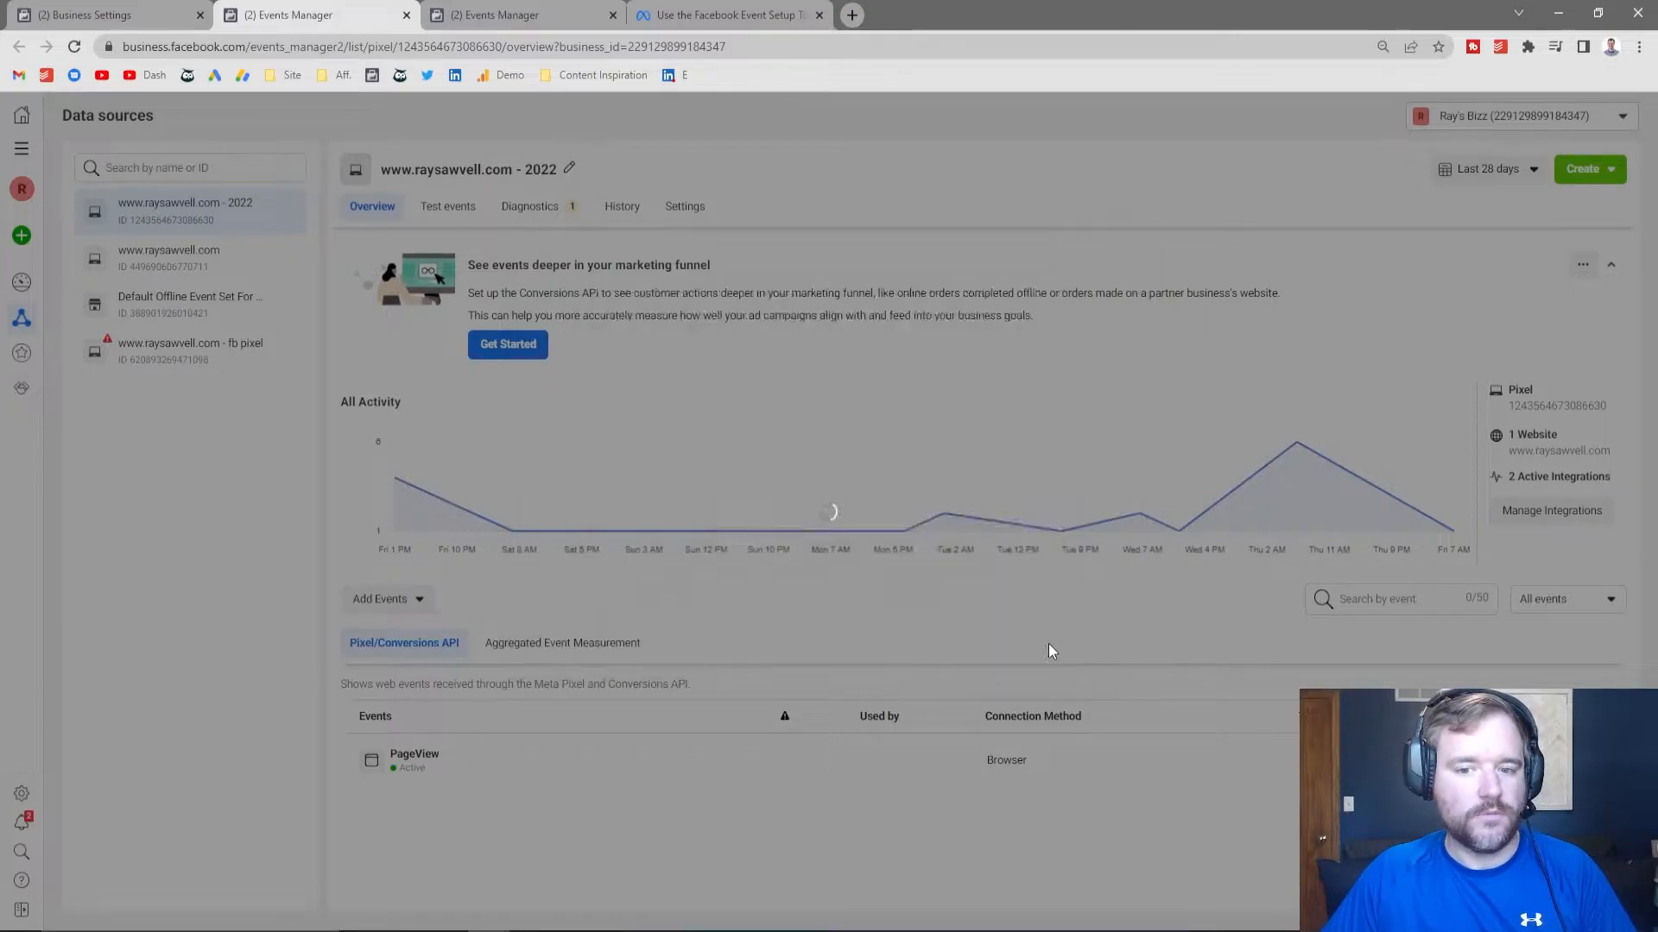
pyautogui.click(706, 458)
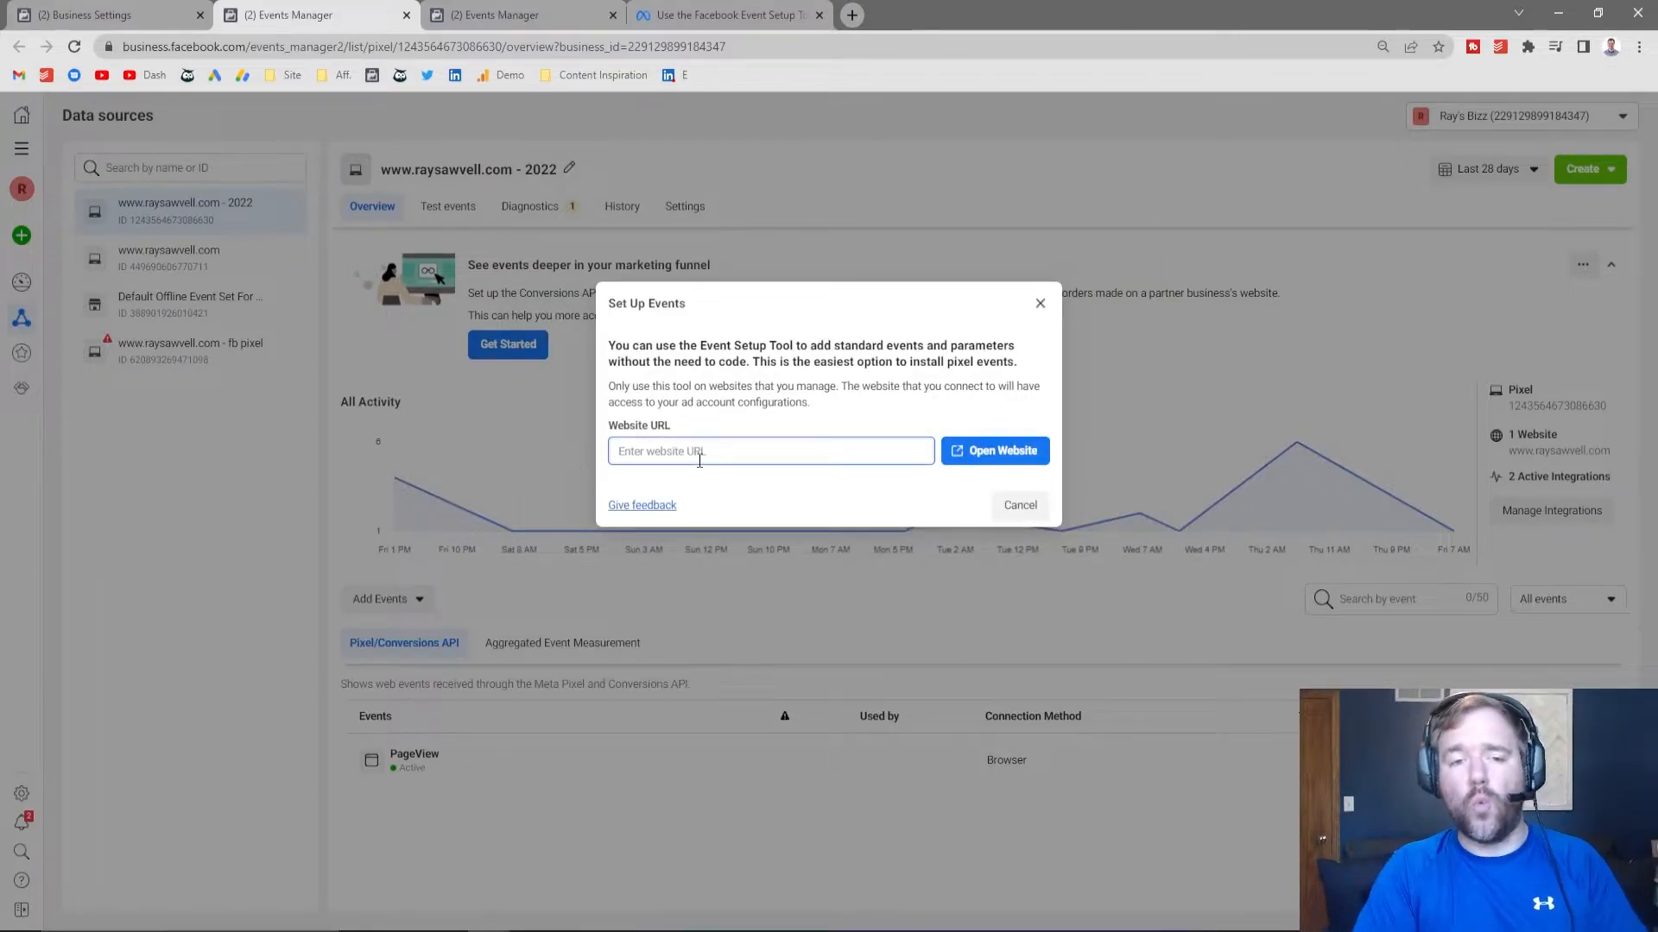
pyautogui.write('www.raysawvell.com')
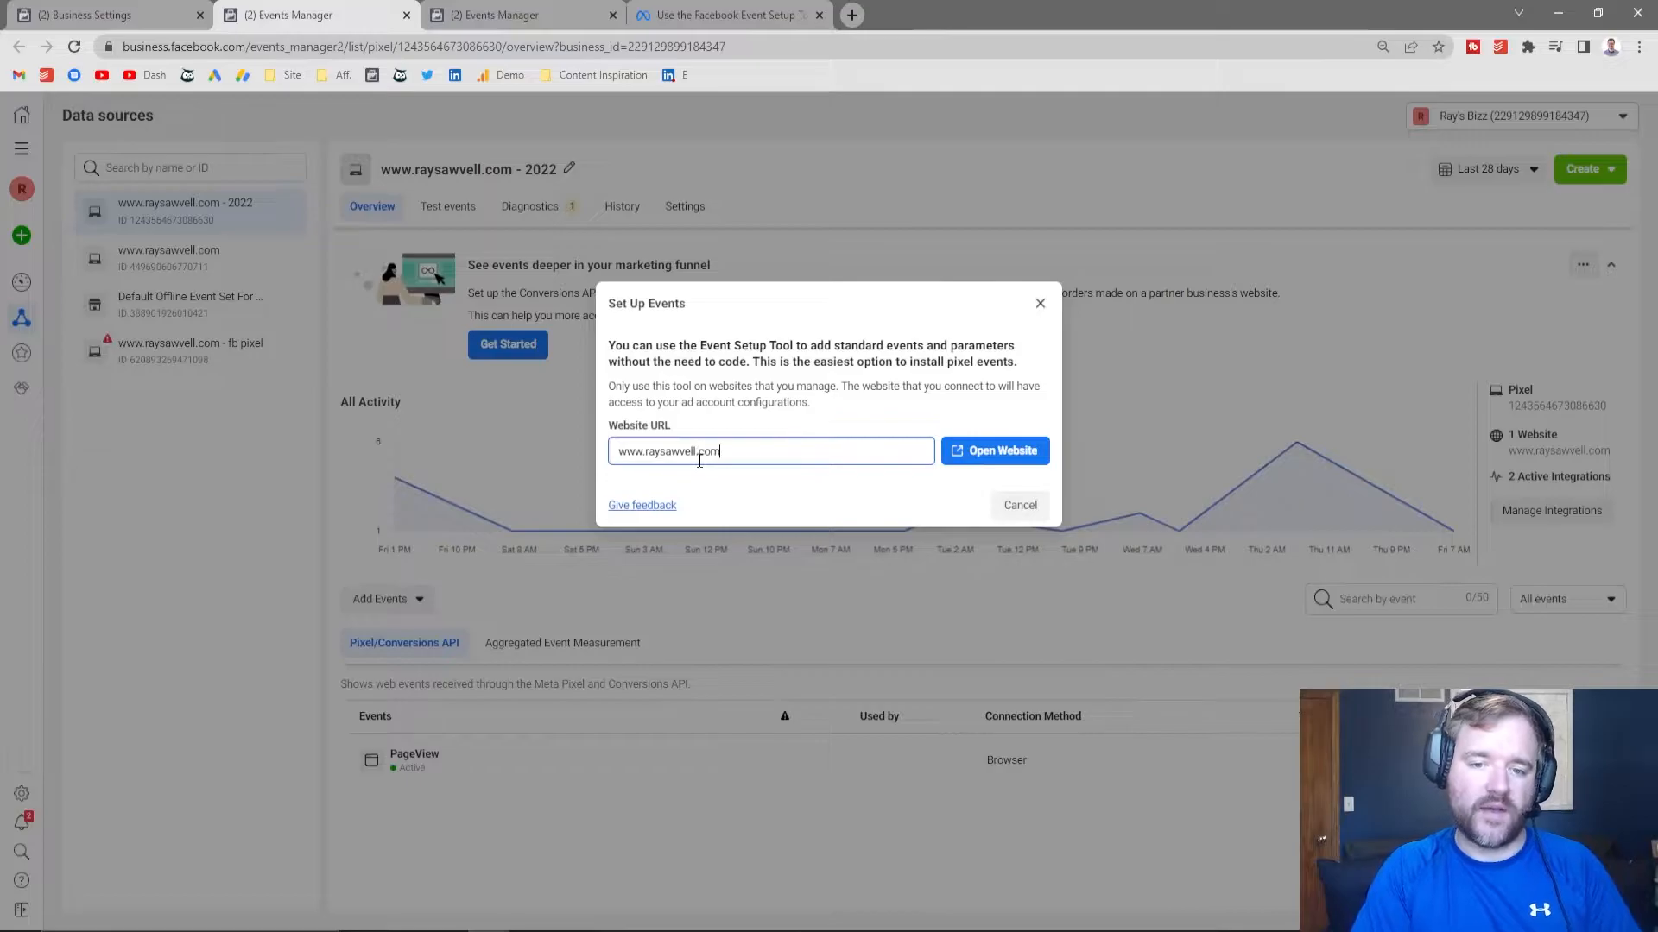
pyautogui.click(995, 450)
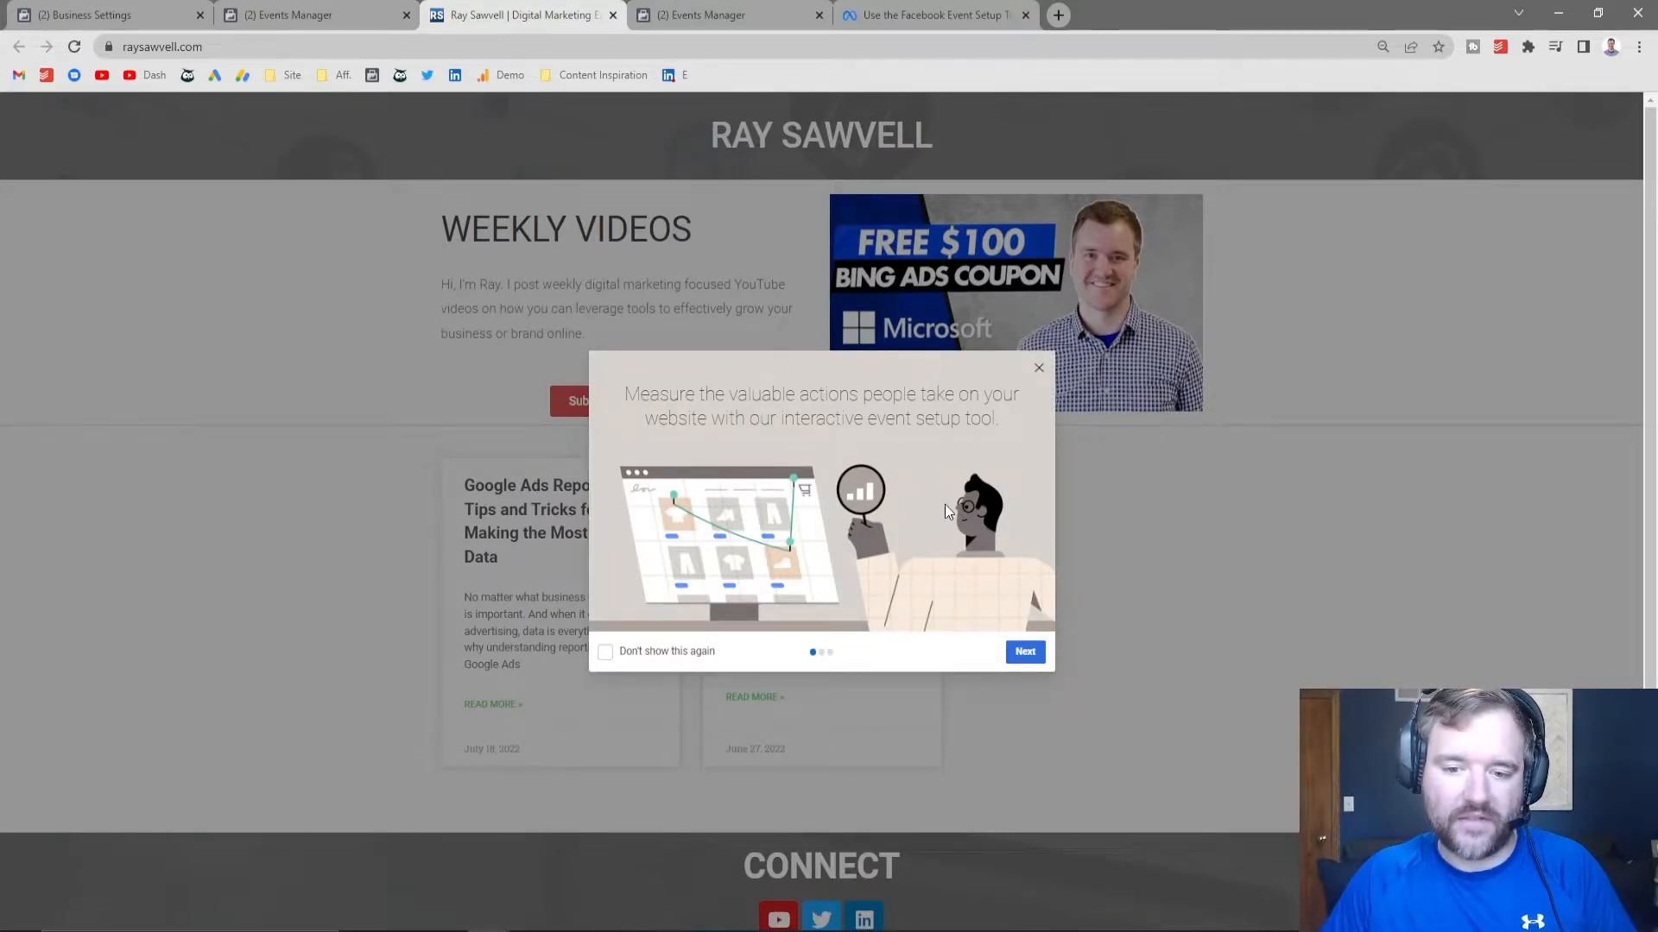
pyautogui.click(1024, 652)
pyautogui.click(1025, 652)
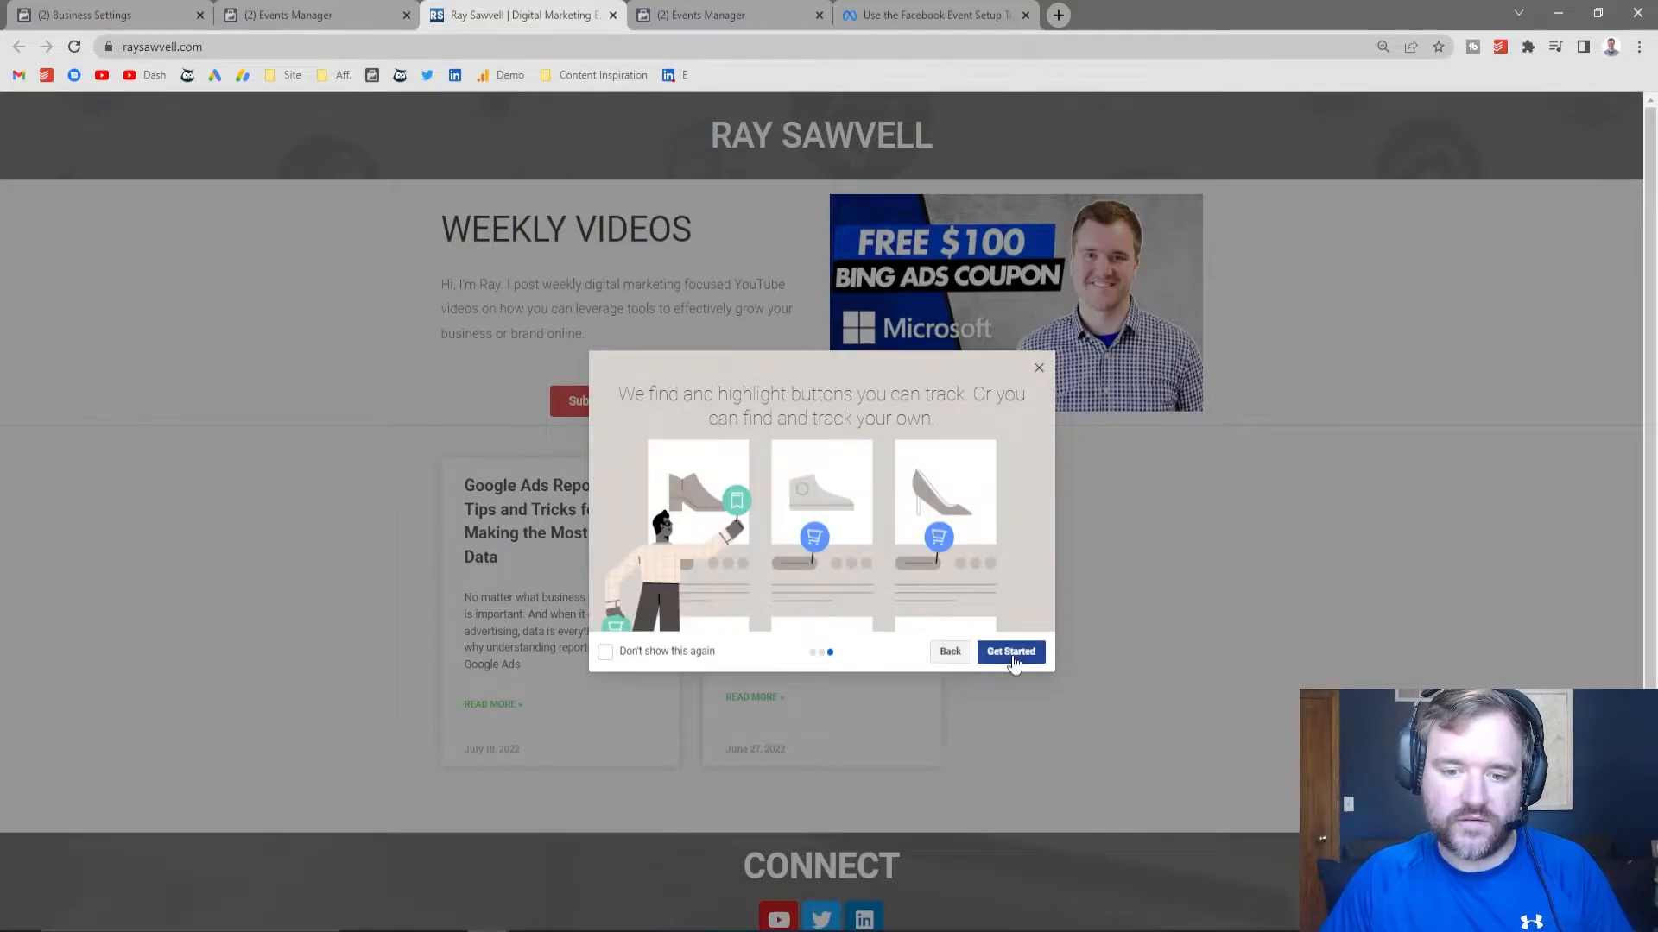
pyautogui.click(1021, 651)
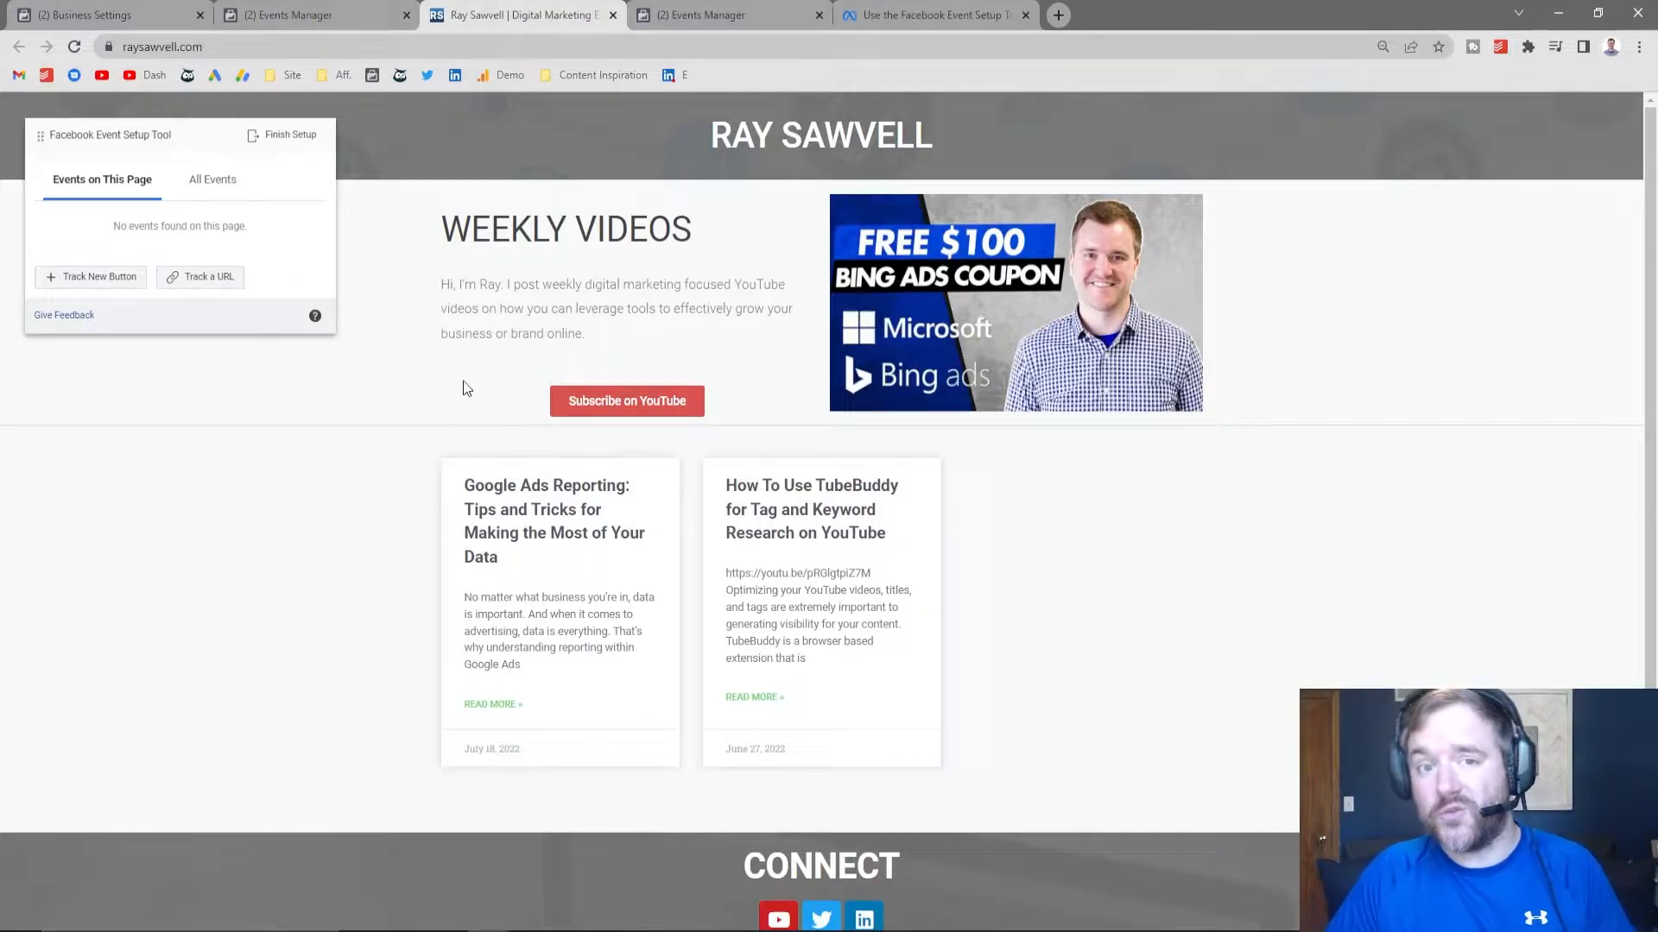
# - Track the contact form's Send button on the website as a Lead event
pyautogui.scroll(-4, 463, 473)
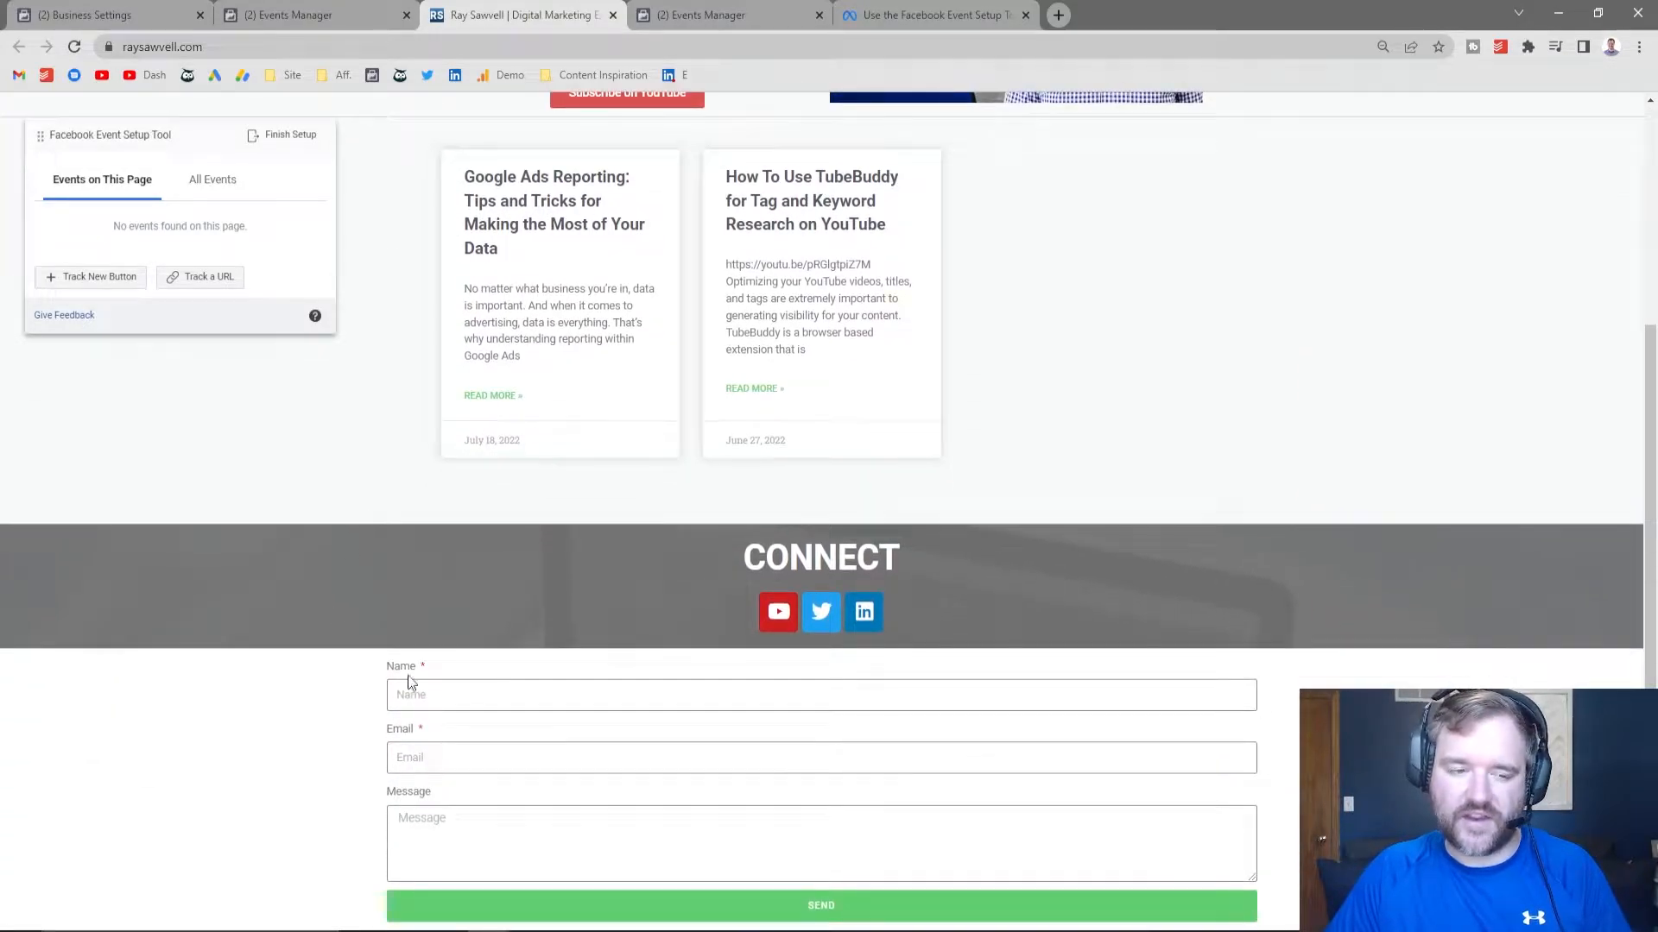
pyautogui.scroll(3, 388, 541)
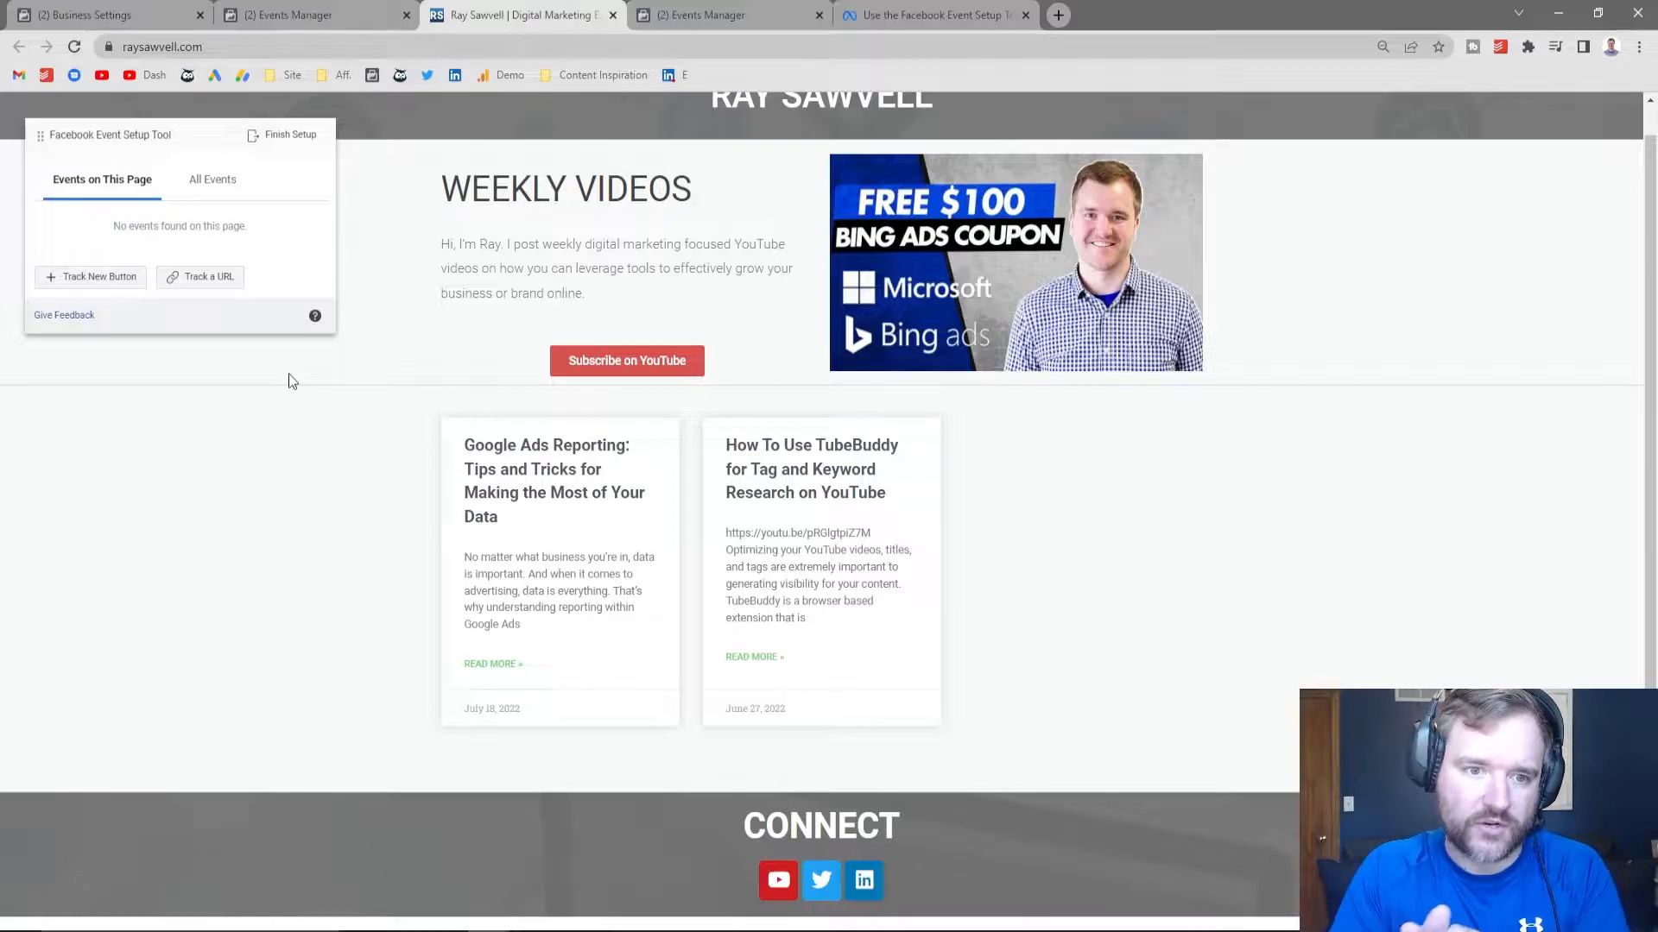
pyautogui.scroll(-3, 418, 458)
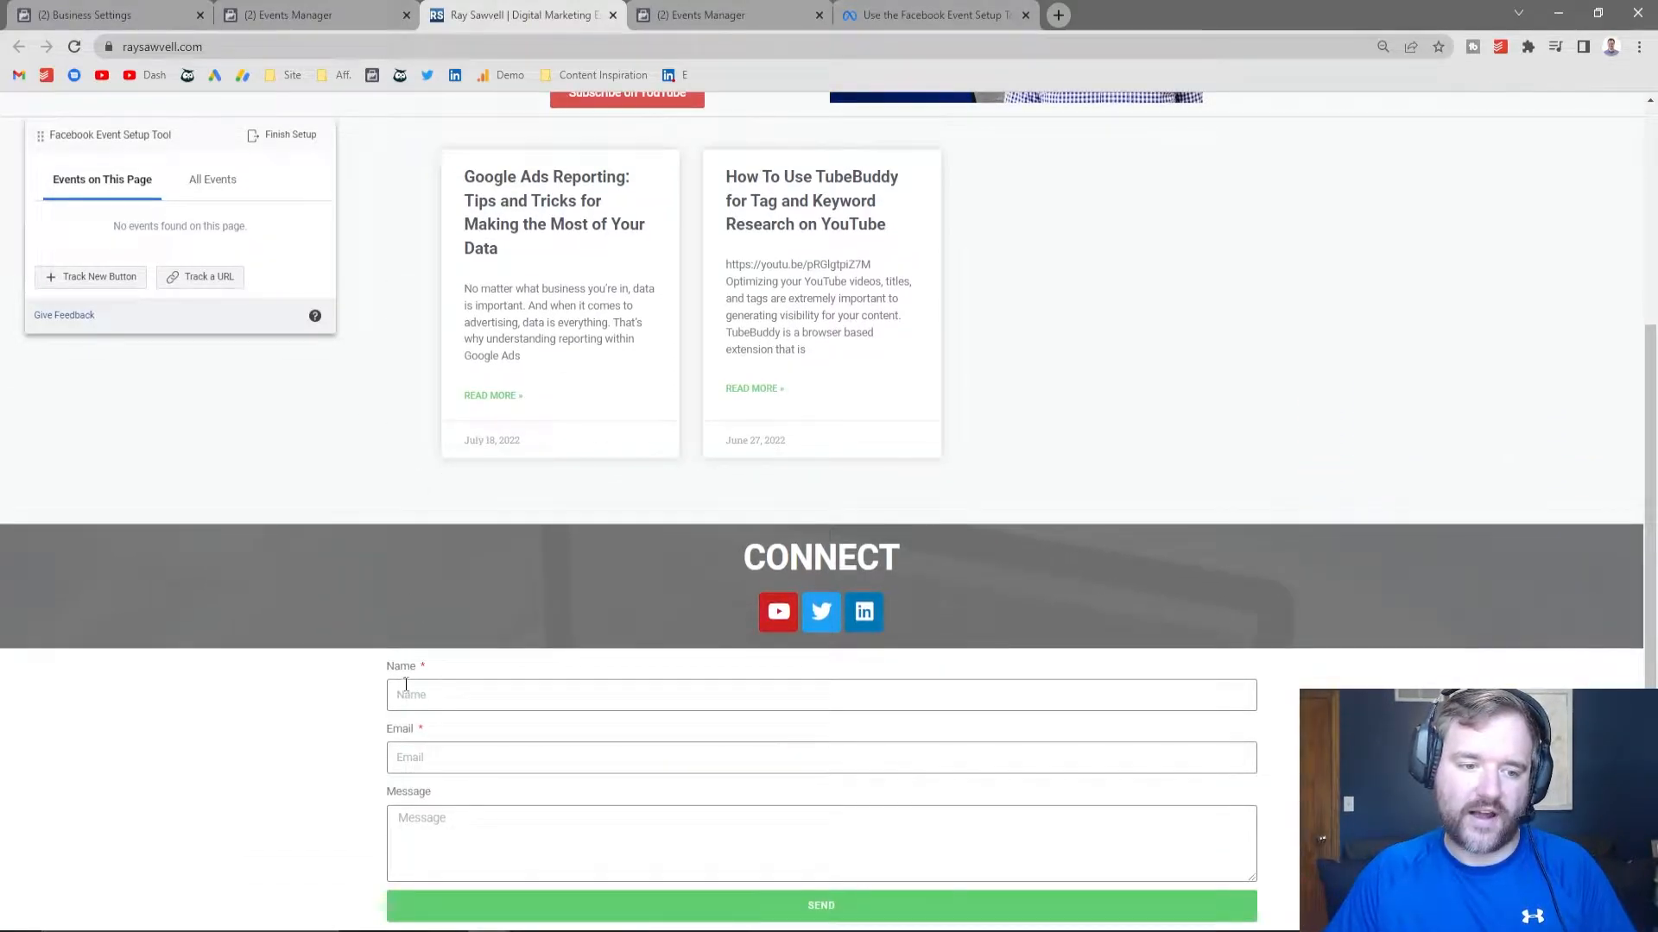
pyautogui.scroll(3, 487, 694)
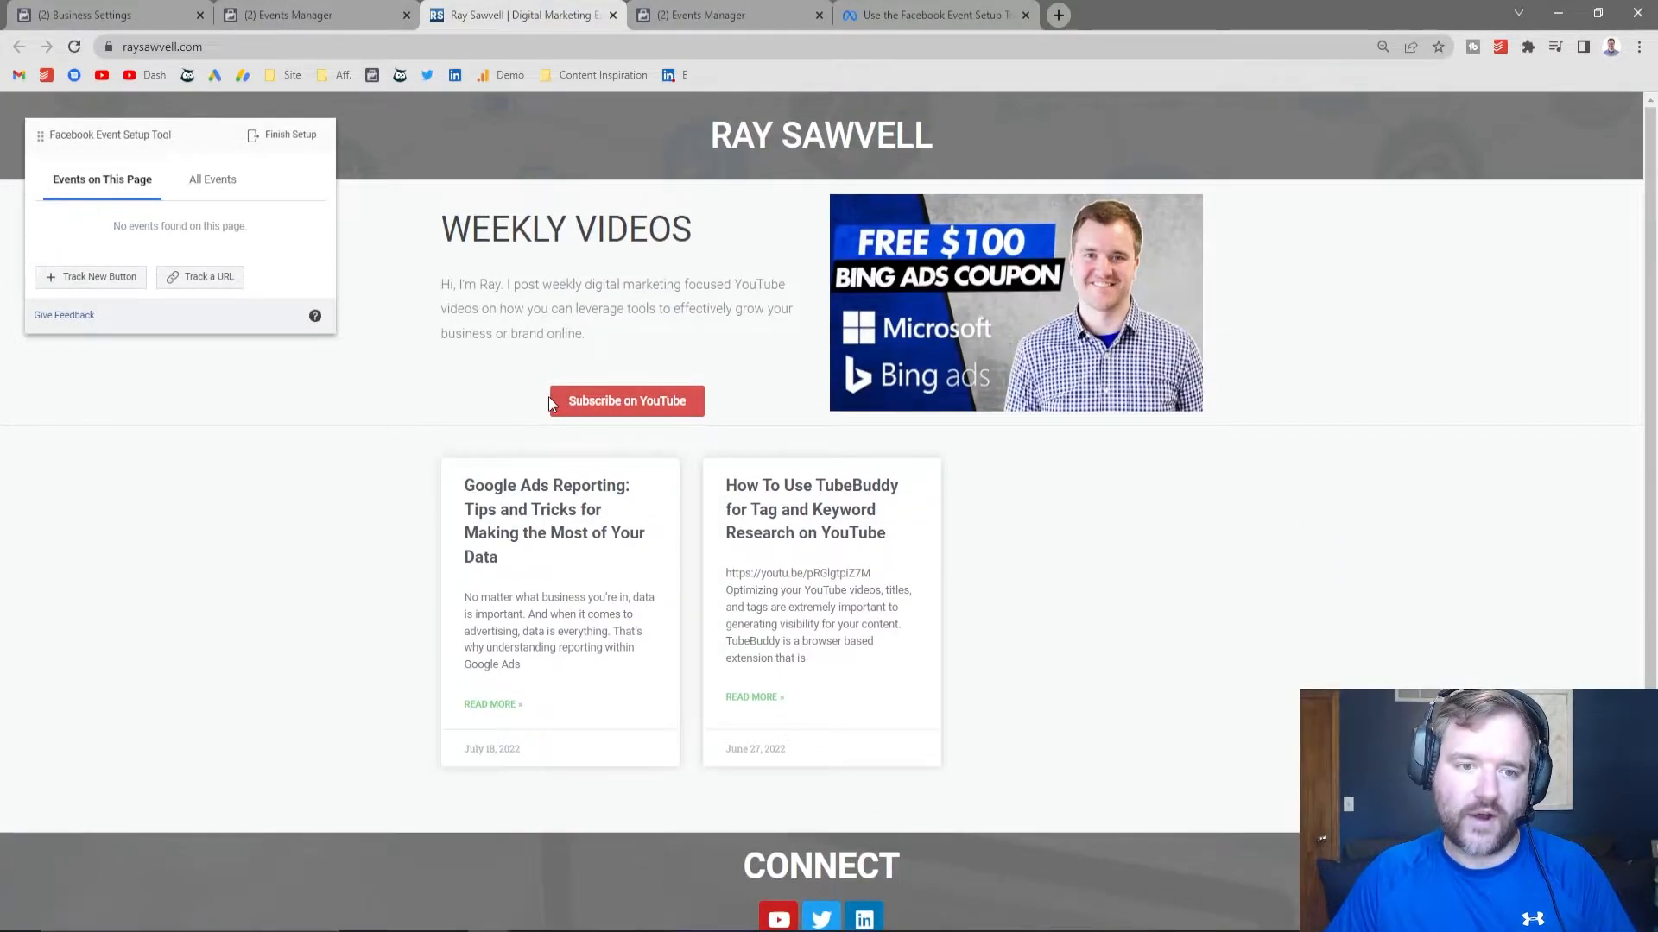
pyautogui.click(97, 278)
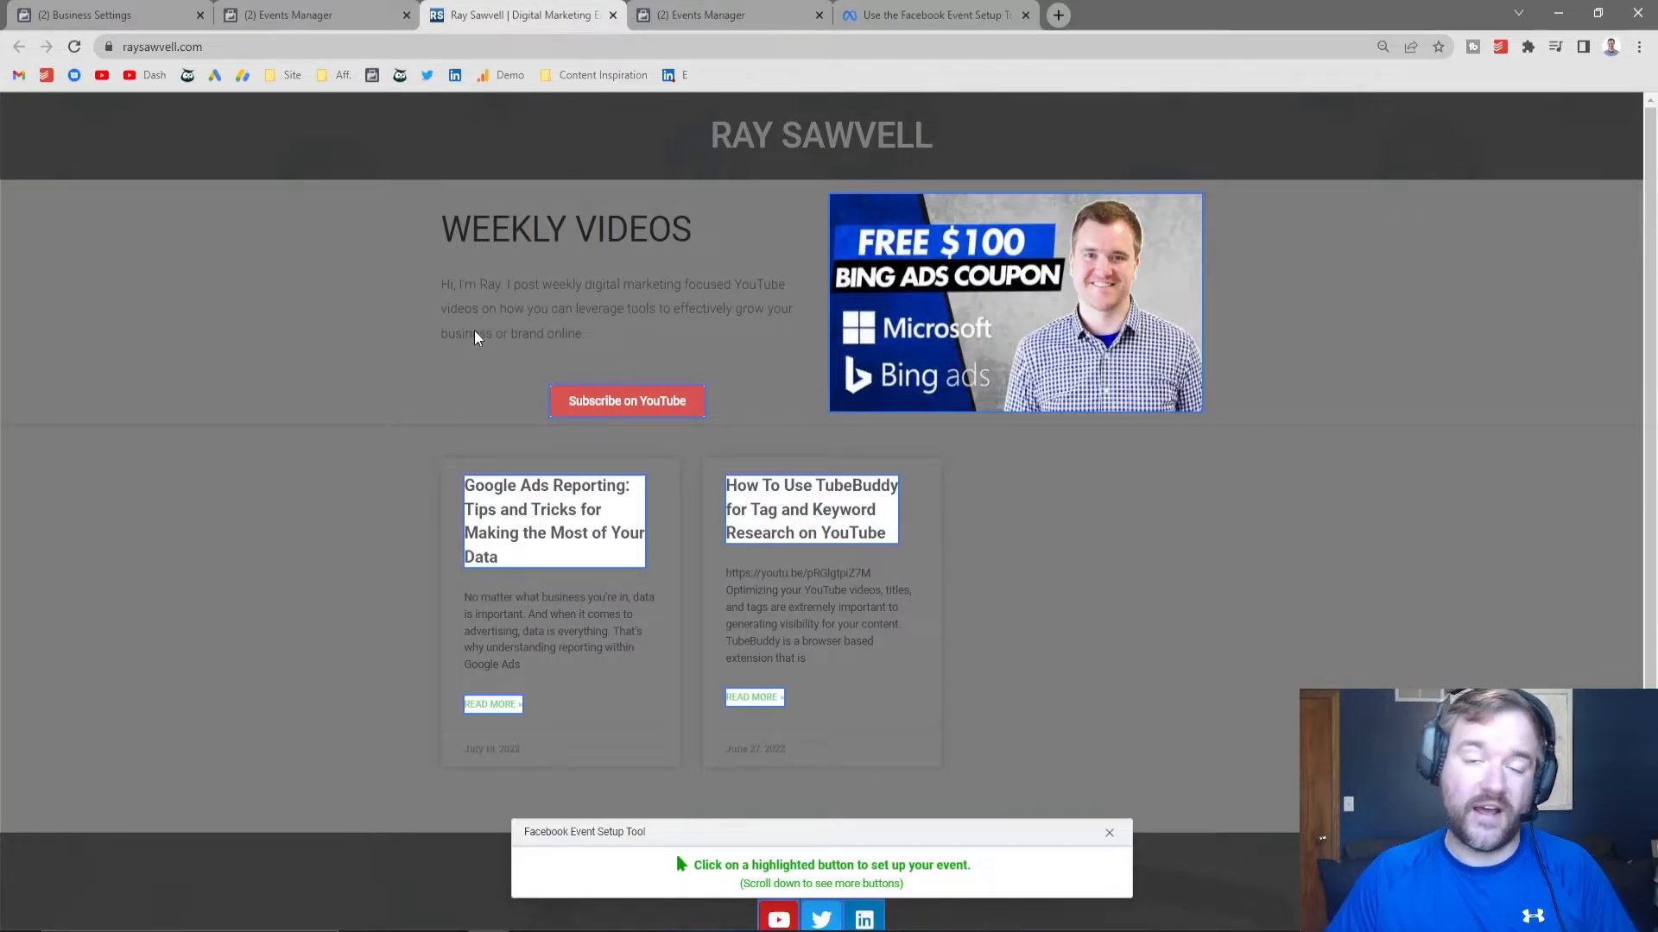
pyautogui.scroll(-3, 366, 415)
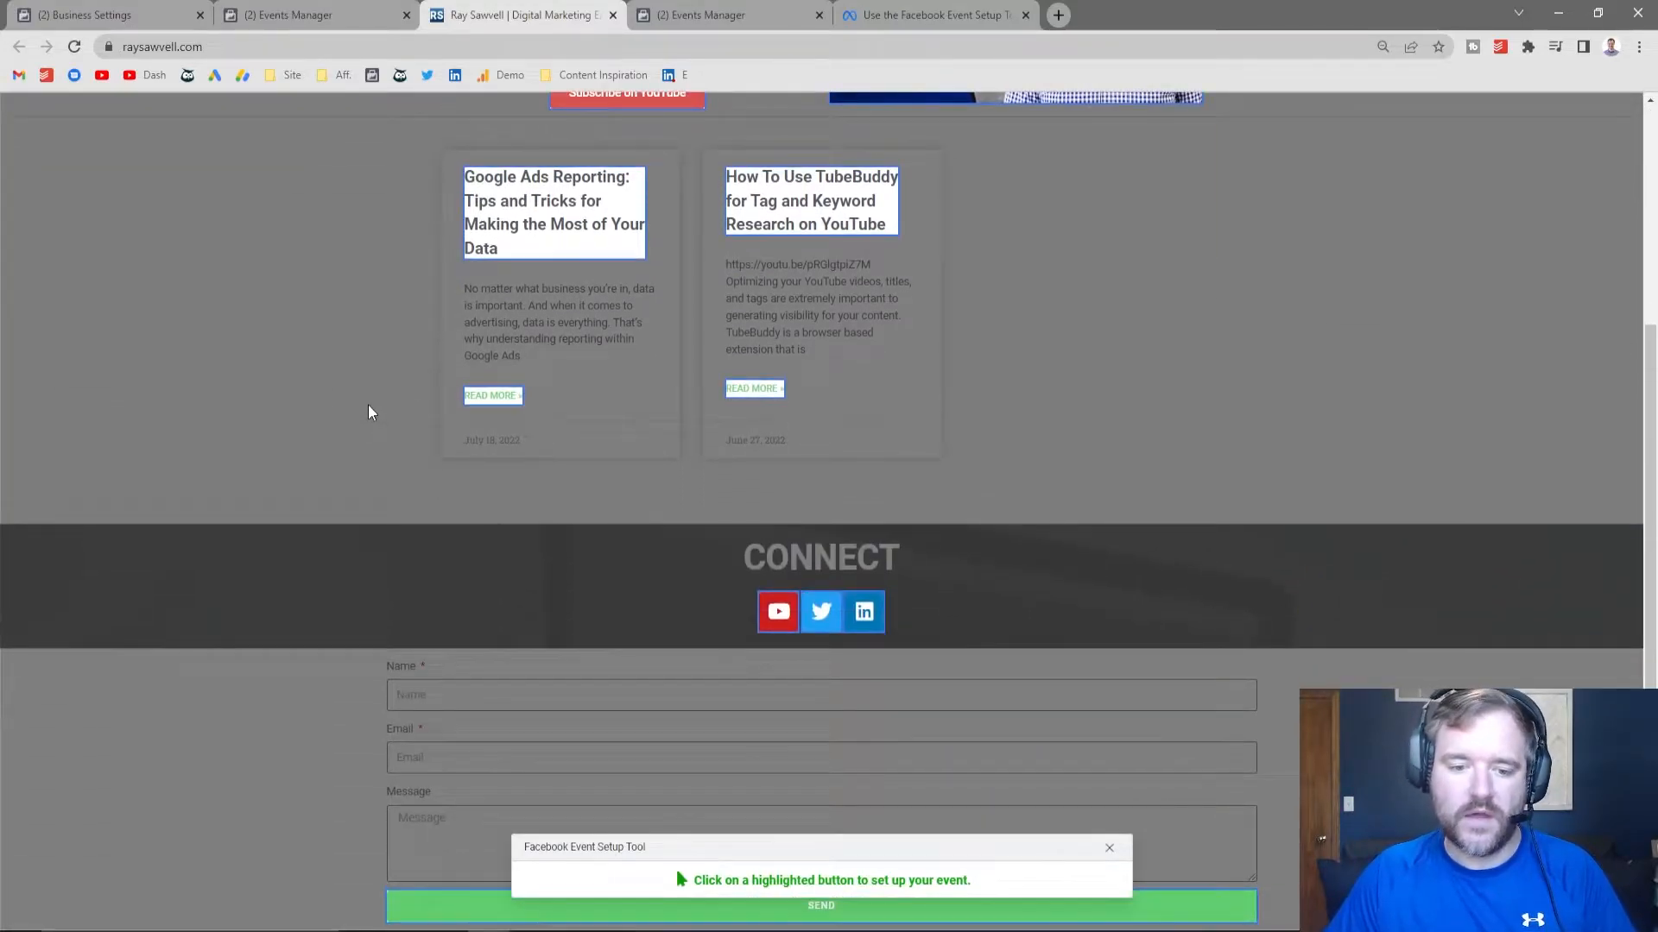
pyautogui.click(447, 911)
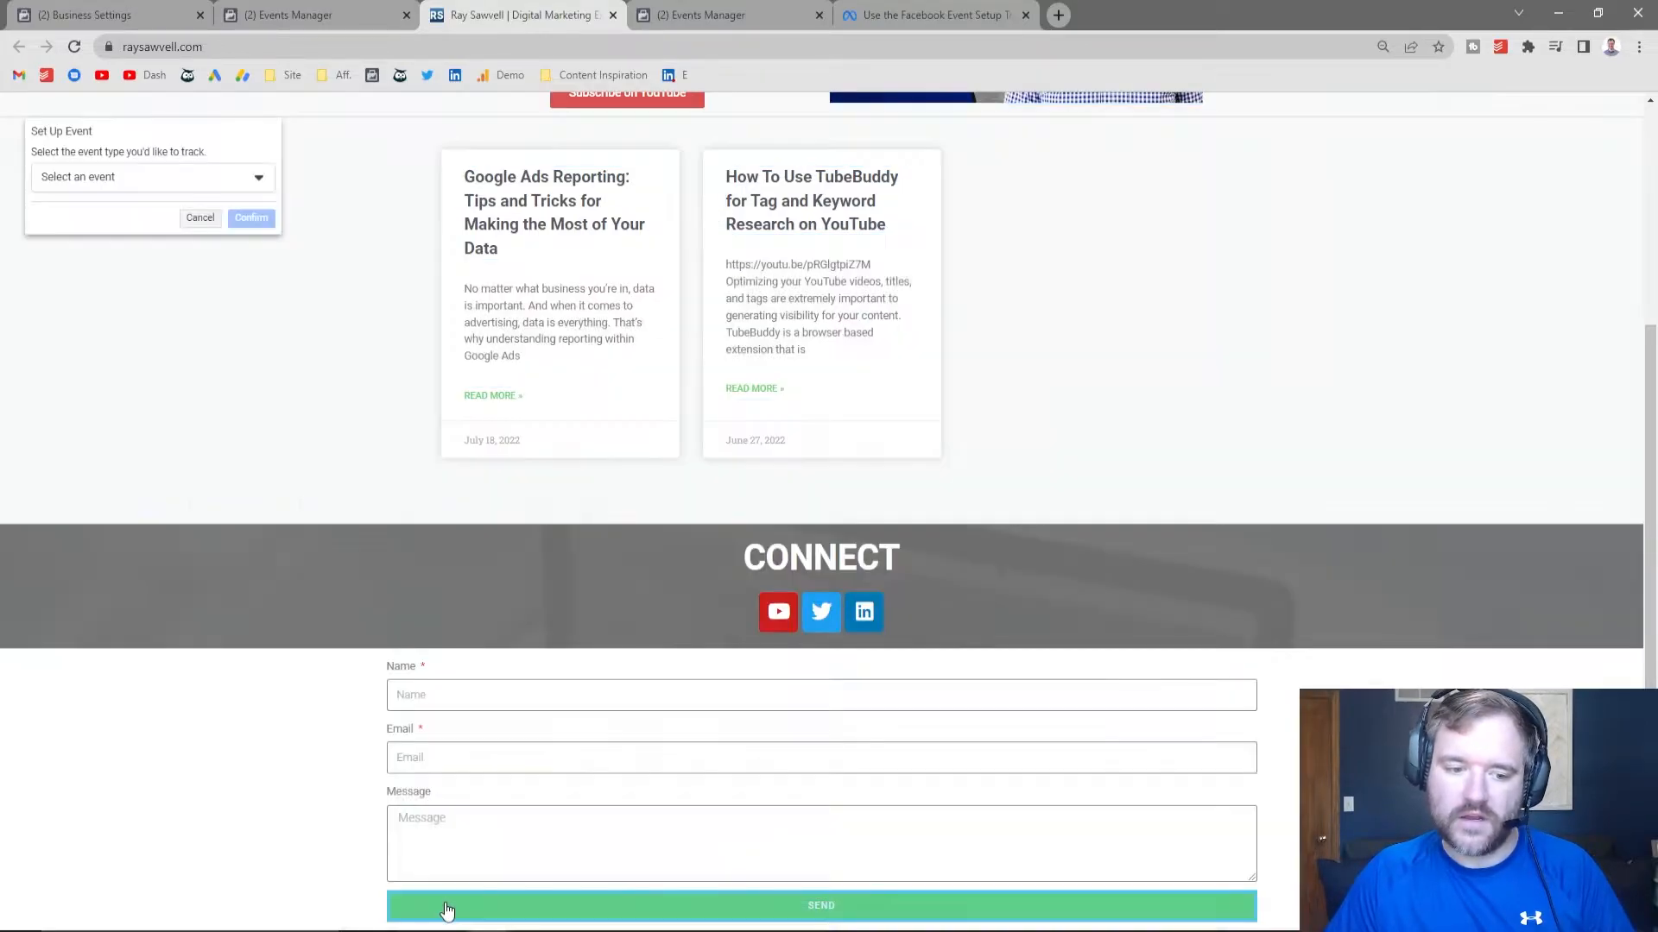
pyautogui.click(101, 177)
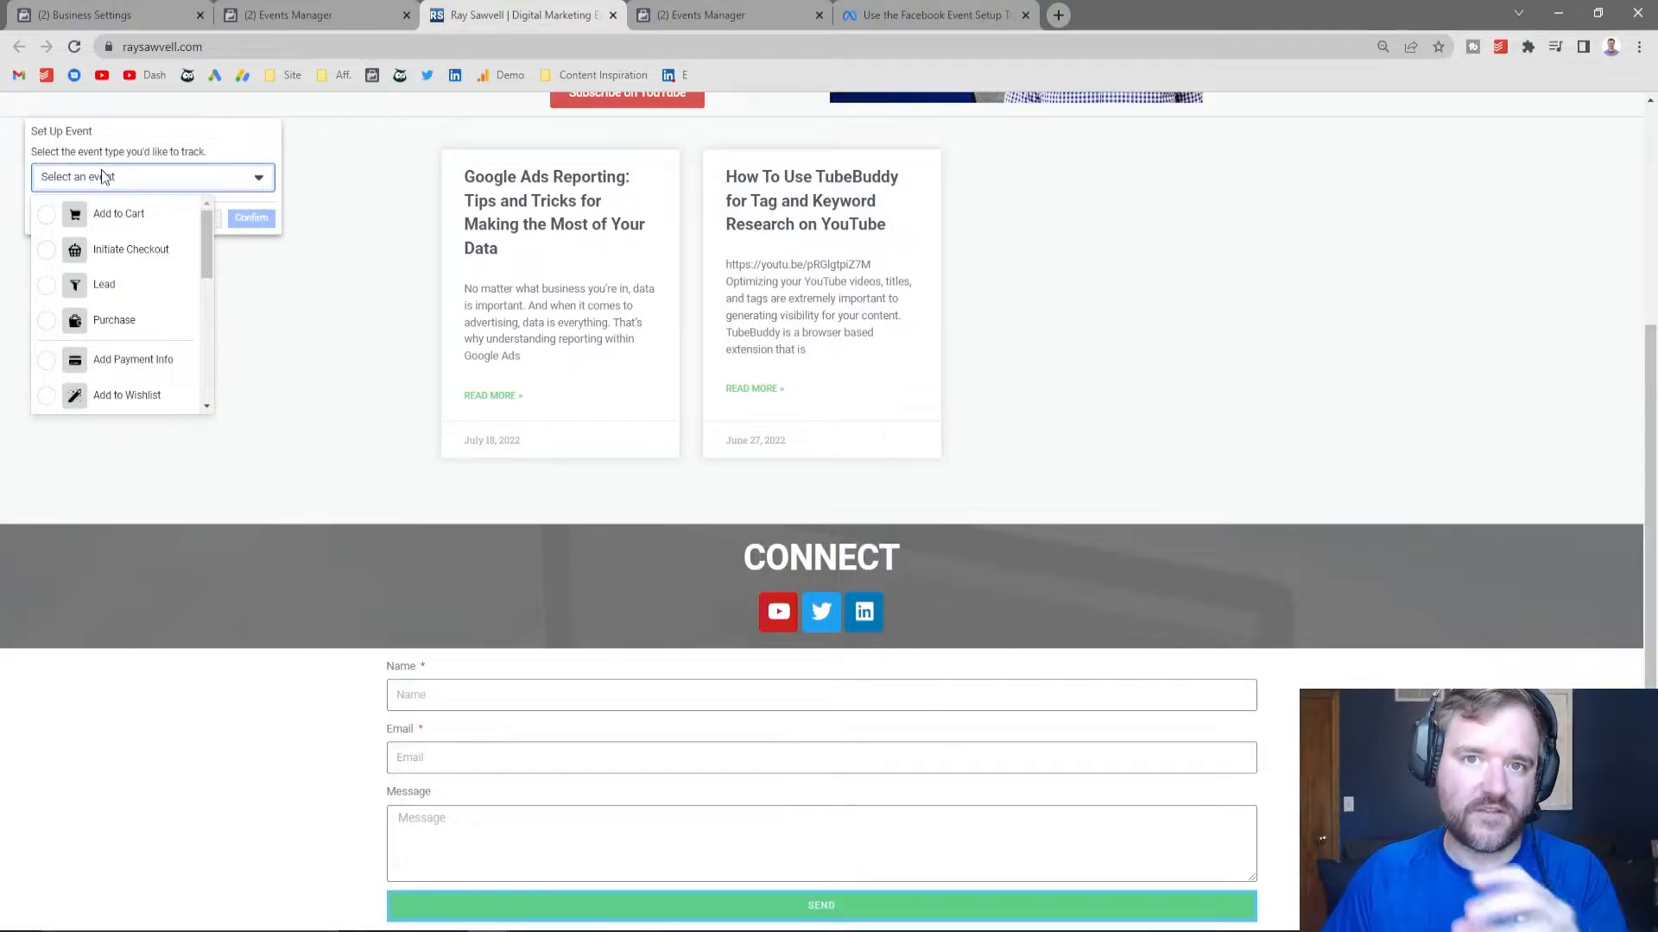
pyautogui.click(46, 287)
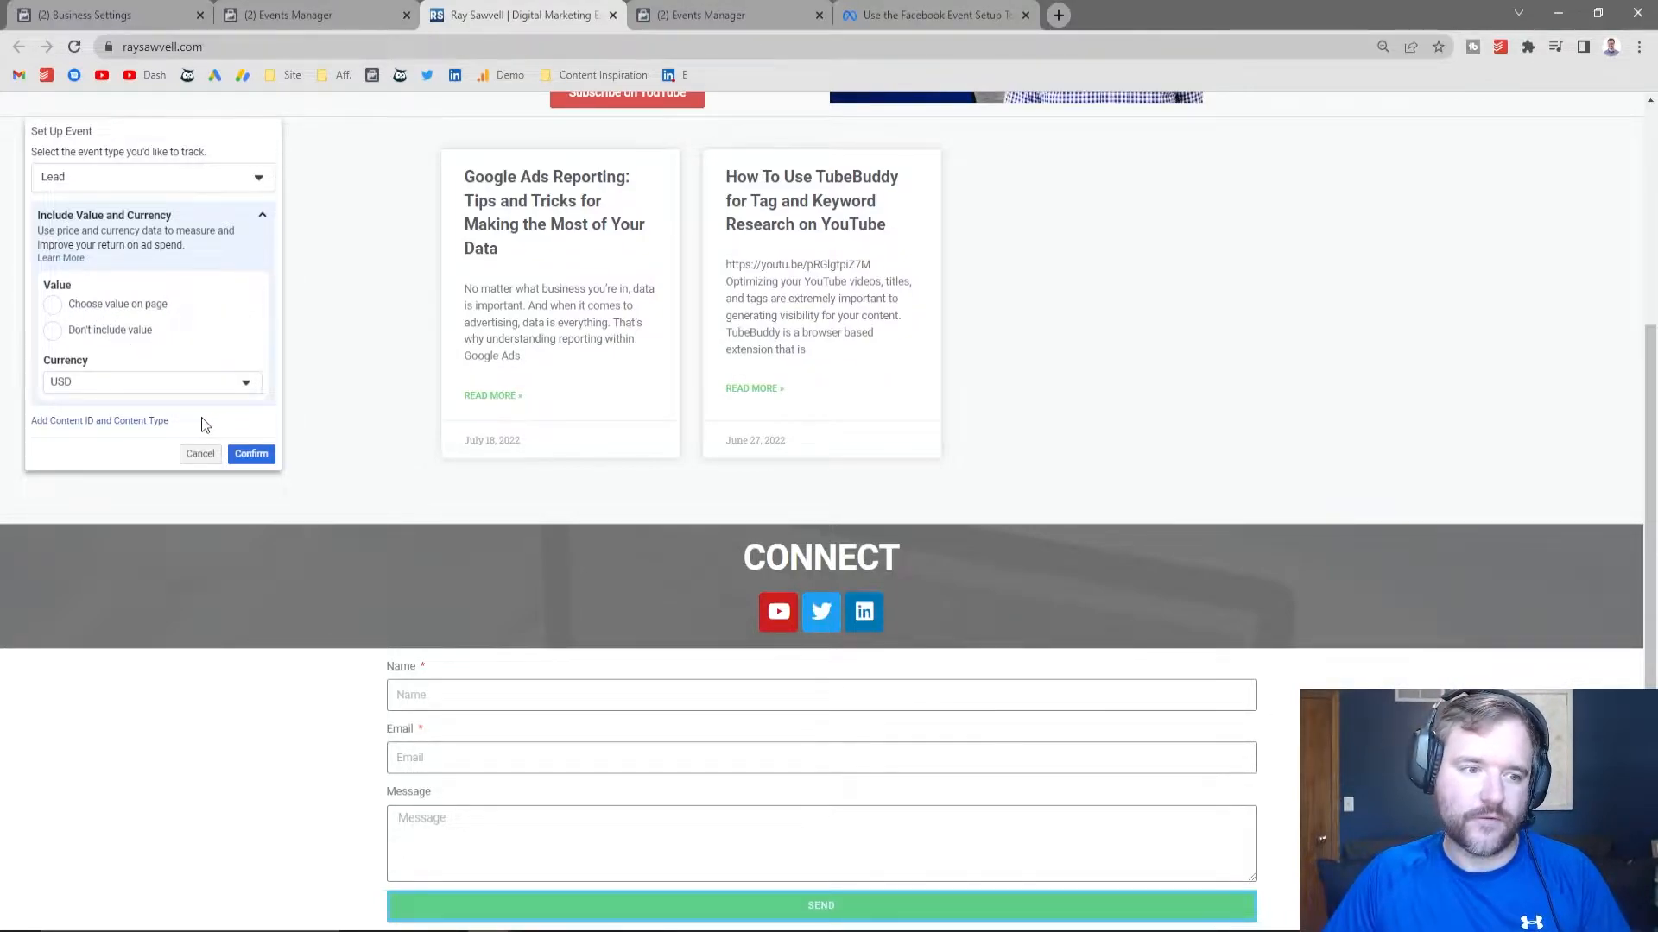
pyautogui.click(258, 455)
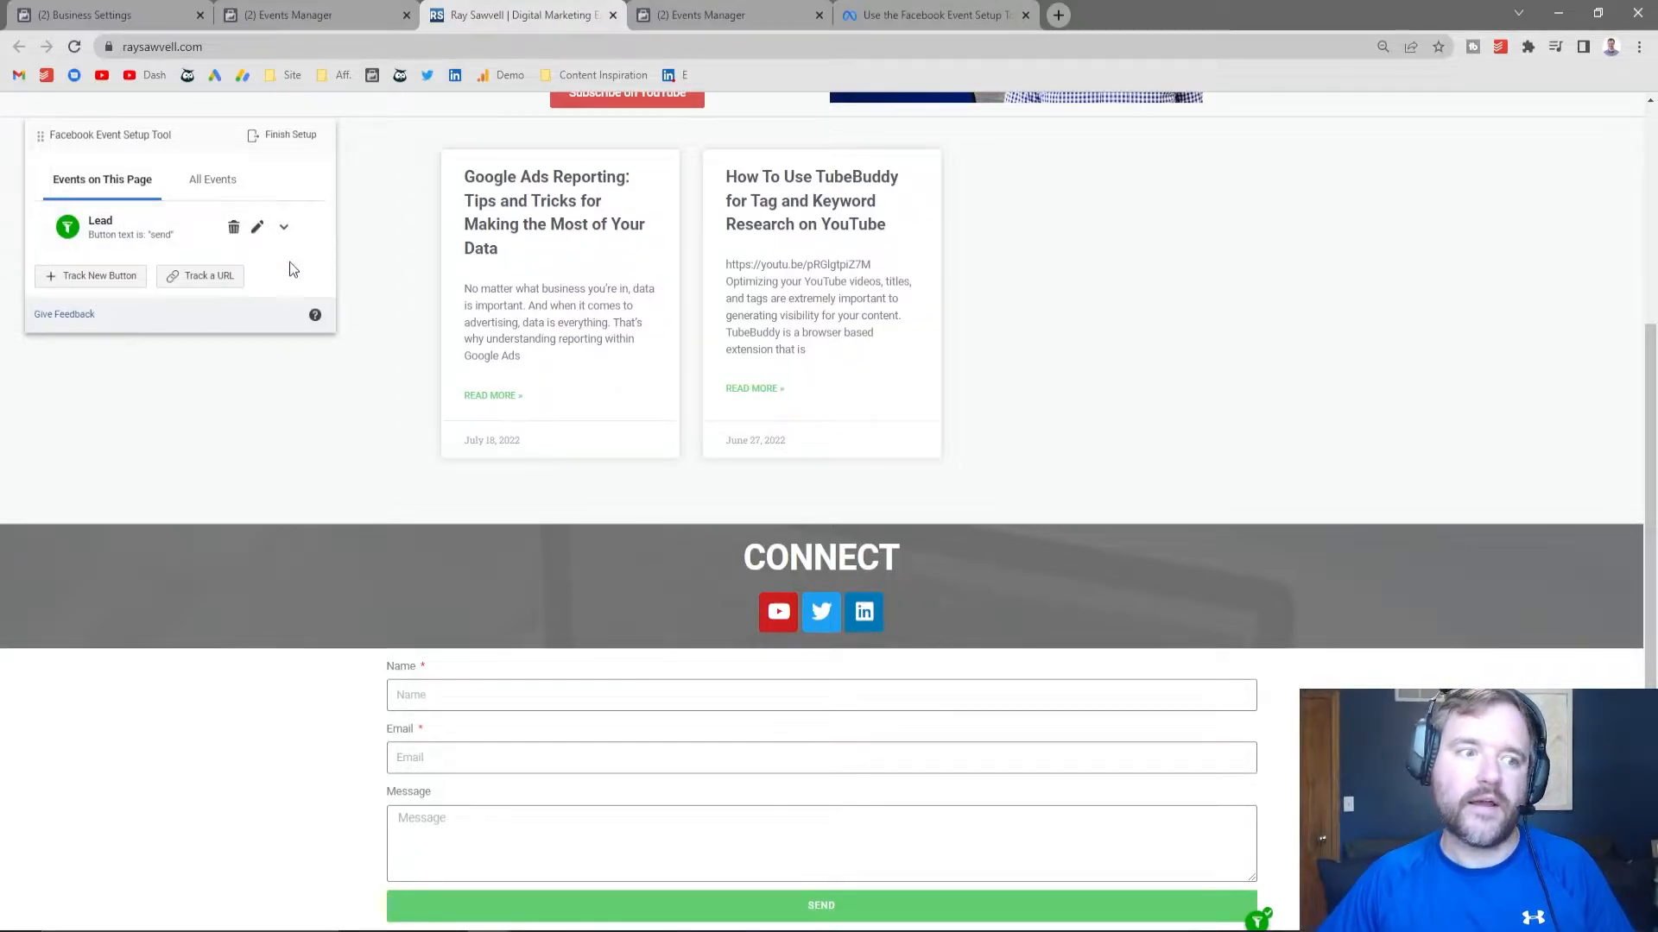
# - Track the Subscribe on YouTube button as a Subscribe event
pyautogui.scroll(3, 270, 261)
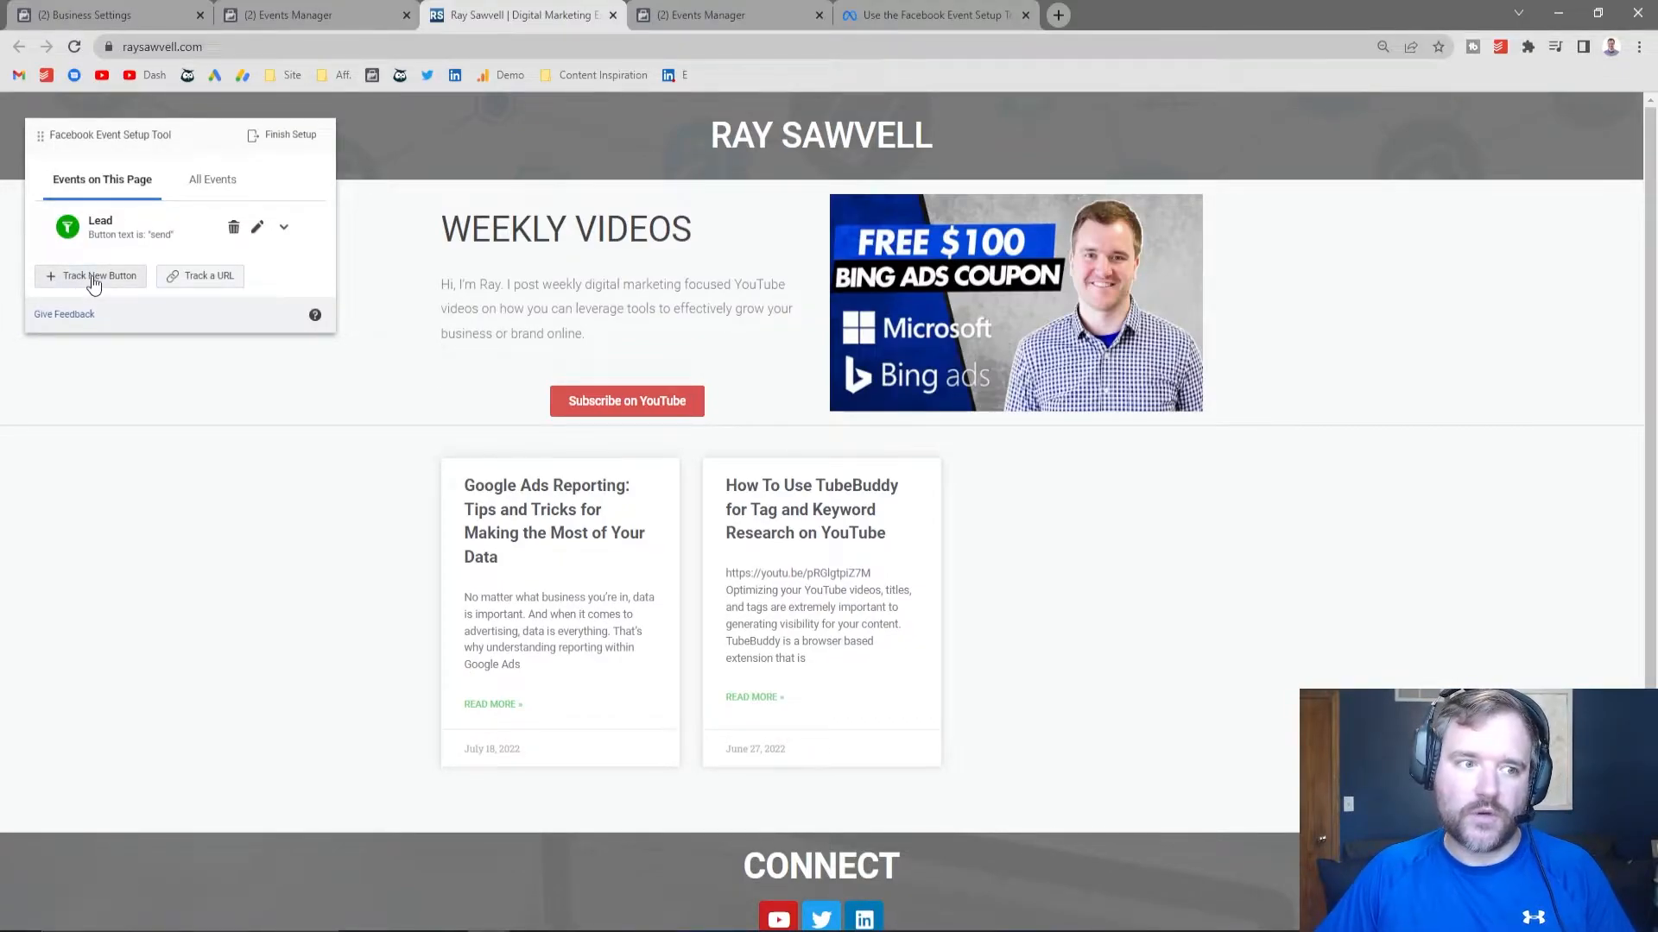
pyautogui.click(94, 281)
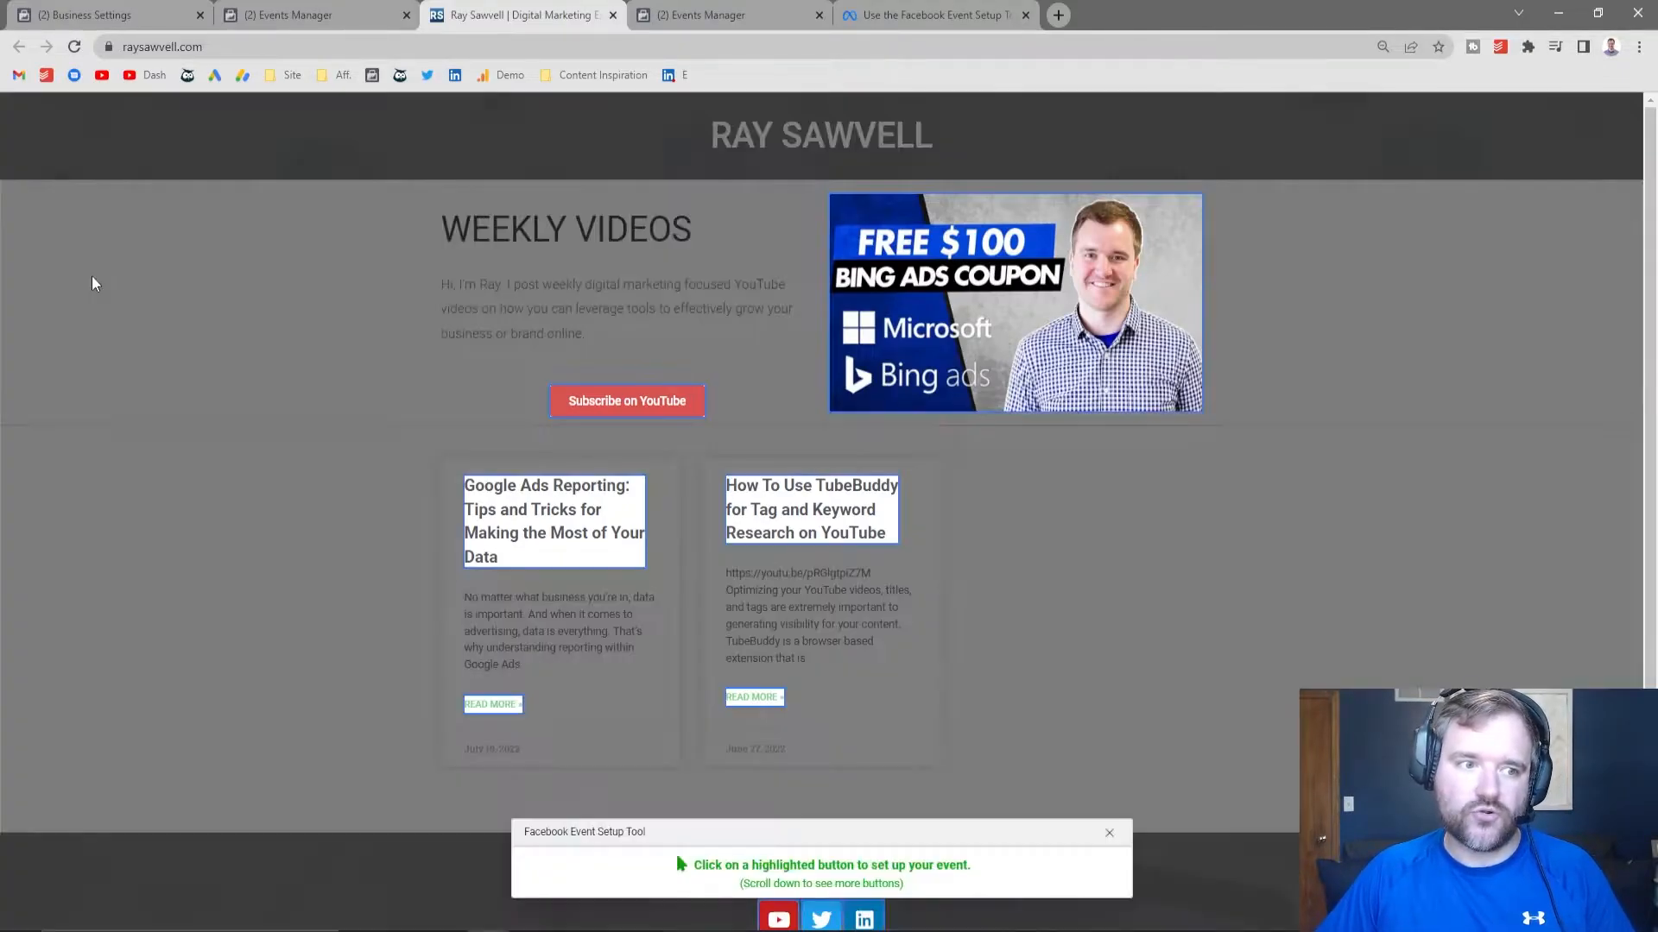
pyautogui.click(626, 404)
pyautogui.click(138, 177)
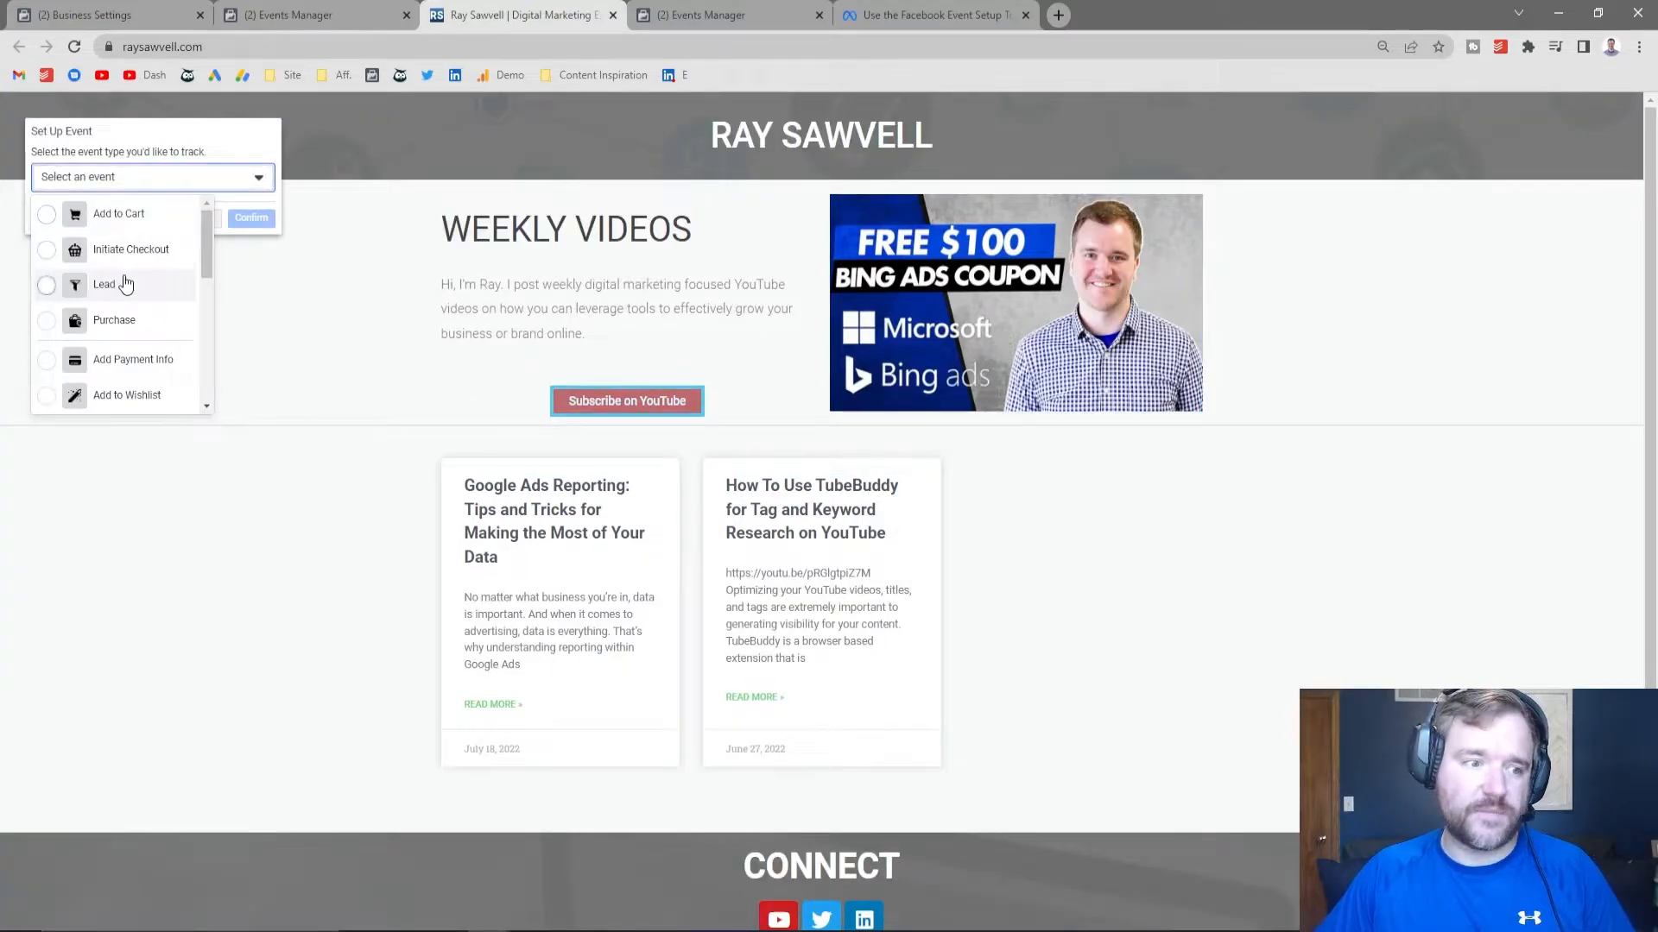
pyautogui.scroll(-5, 127, 284)
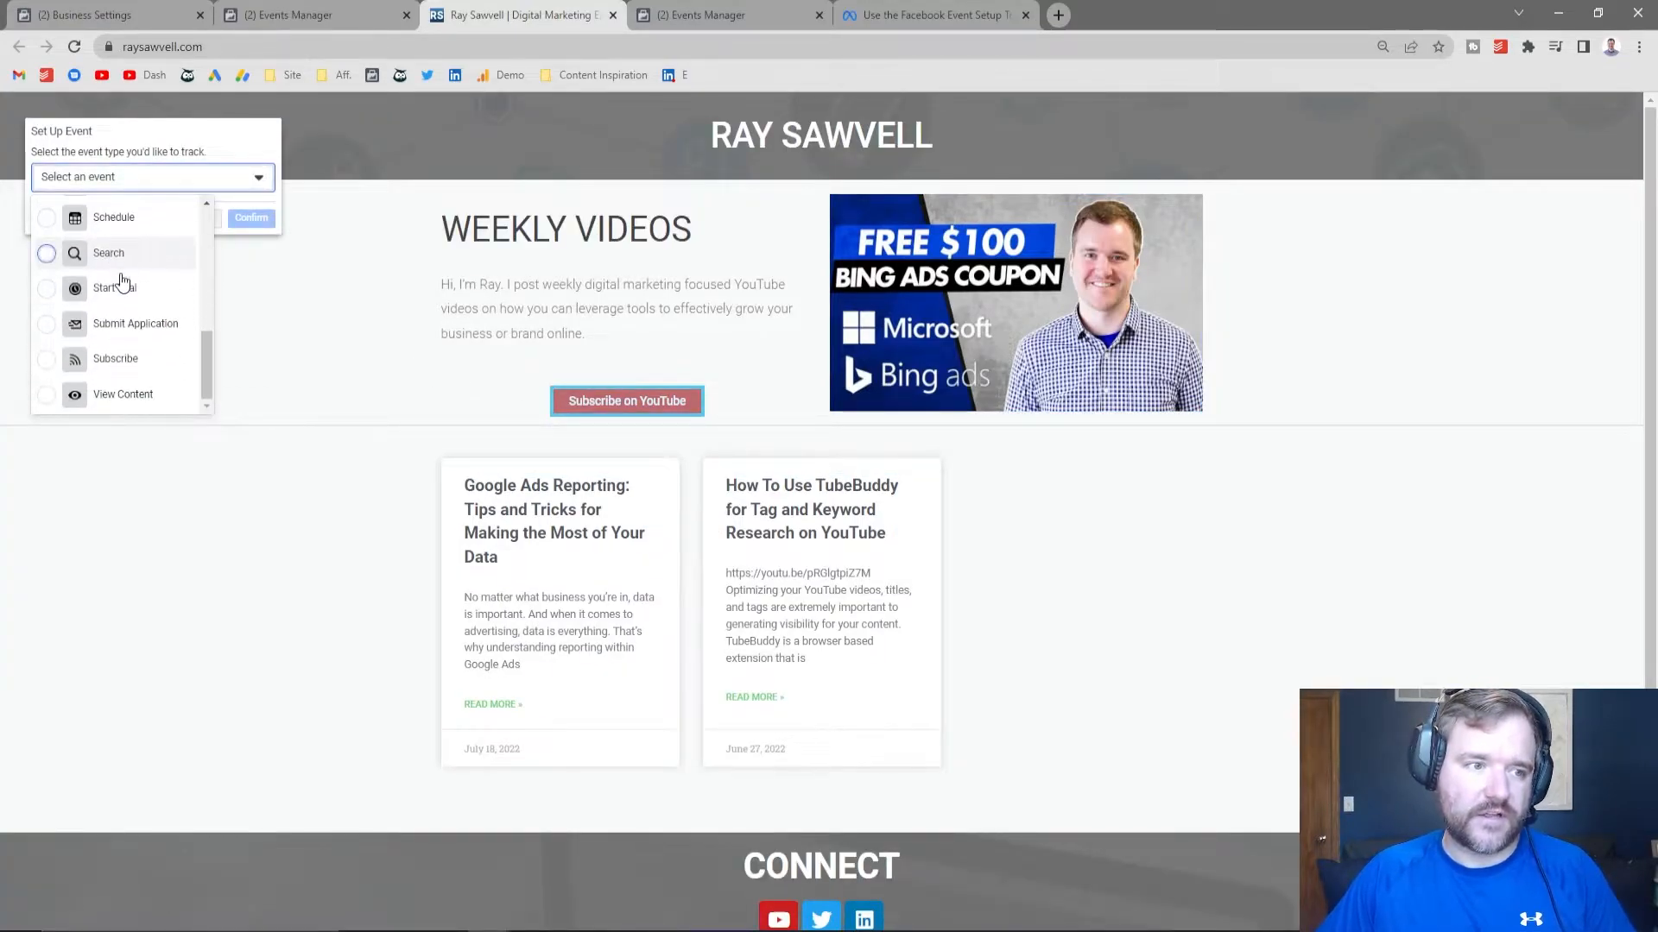
pyautogui.click(49, 361)
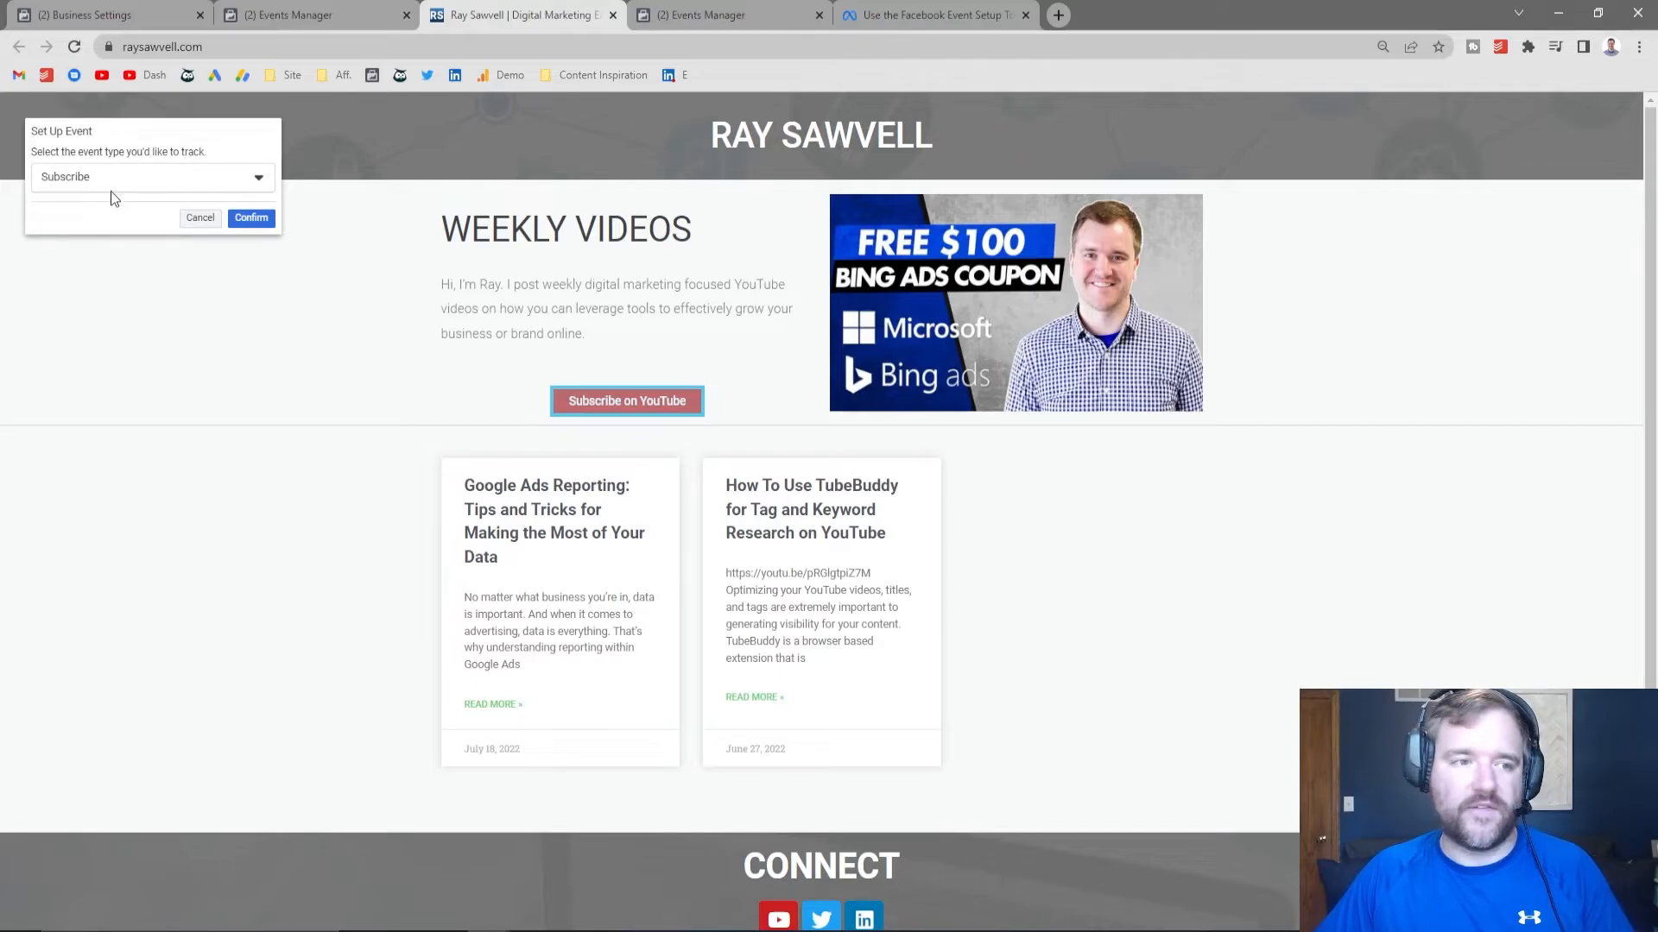
pyautogui.click(252, 219)
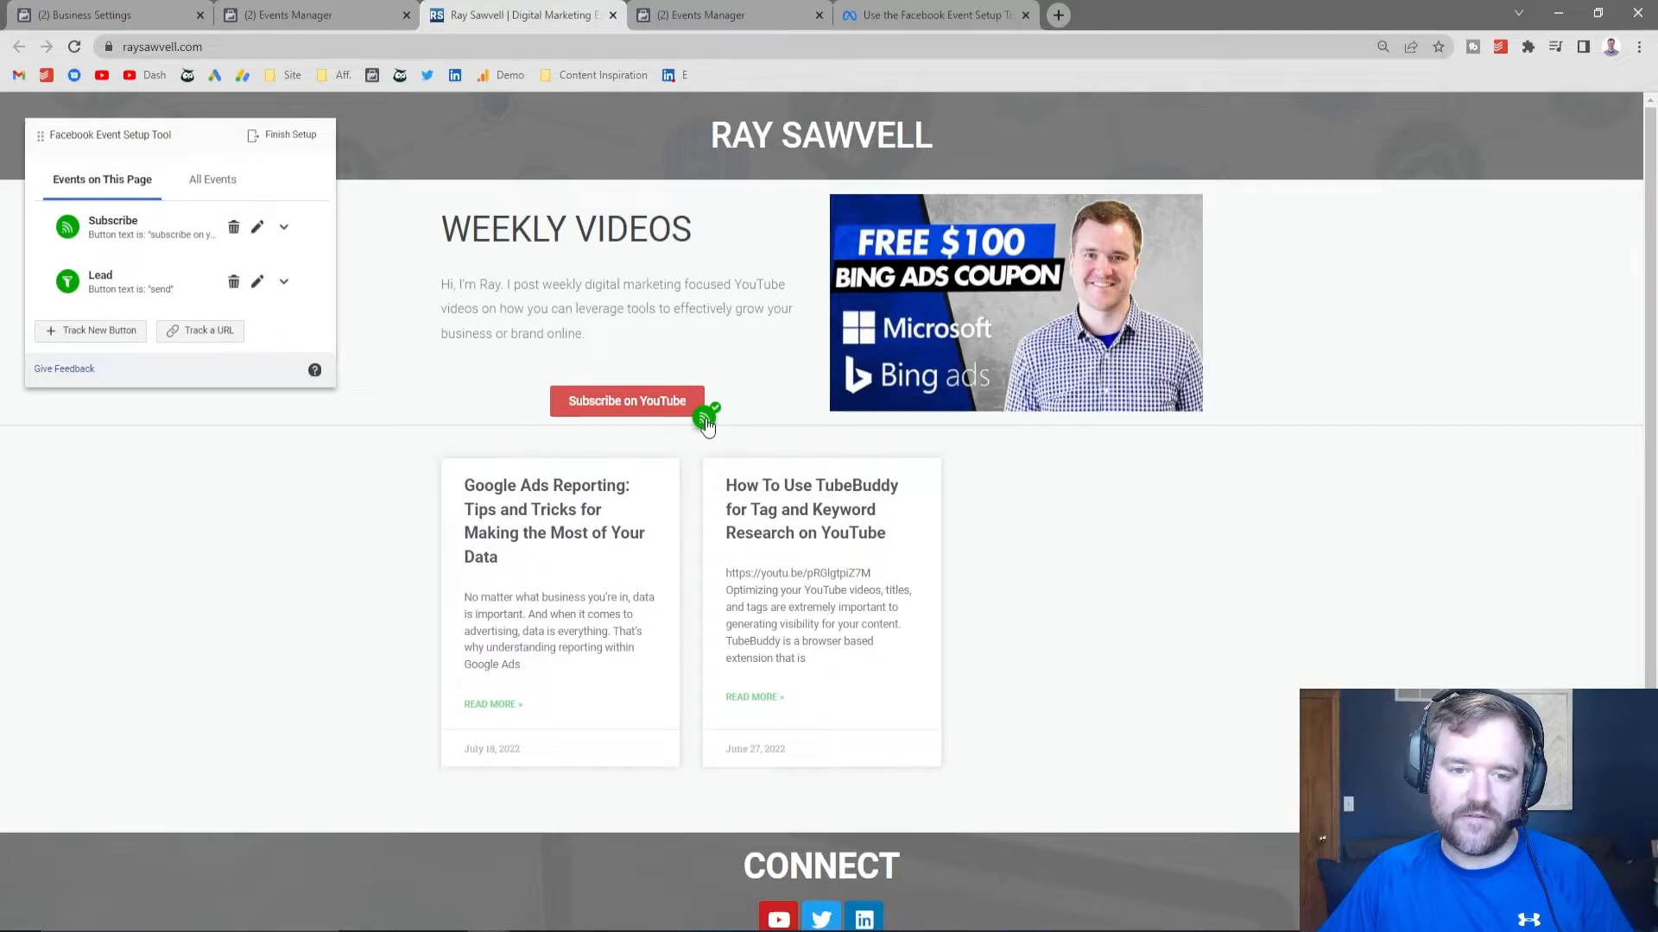
# - Review and finish the setup of the Lead and Subscribe events, and submit Yes as feedback on the tool's helpfulness
pyautogui.scroll(-4, 729, 419)
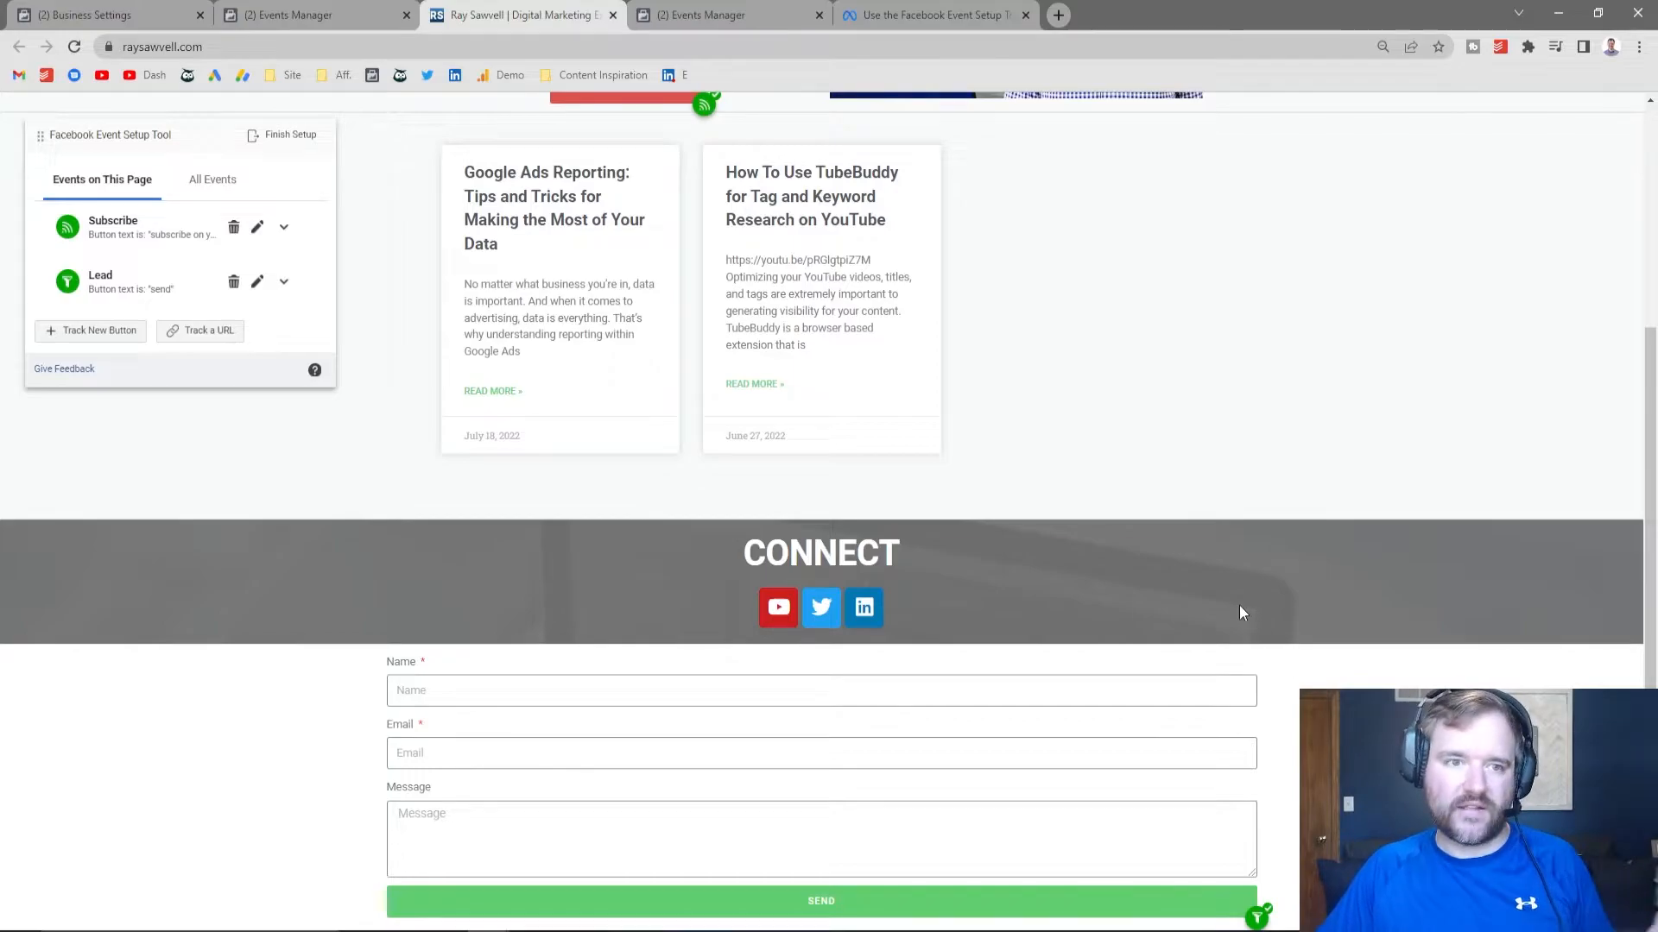
pyautogui.scroll(4, 1107, 563)
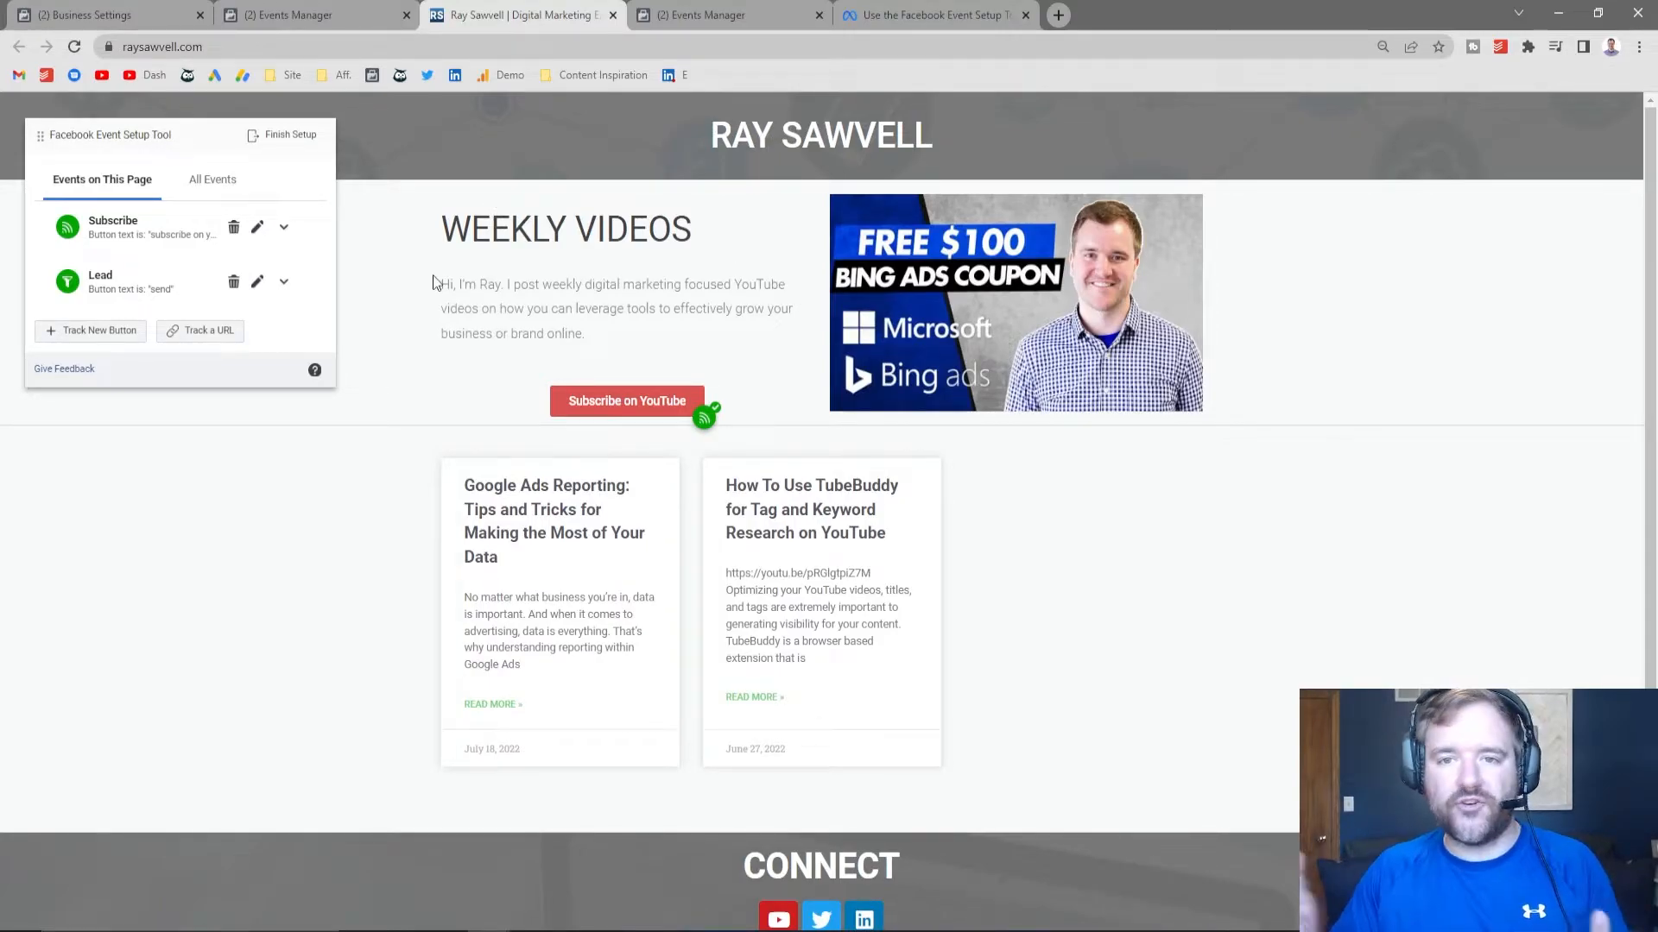
pyautogui.click(290, 136)
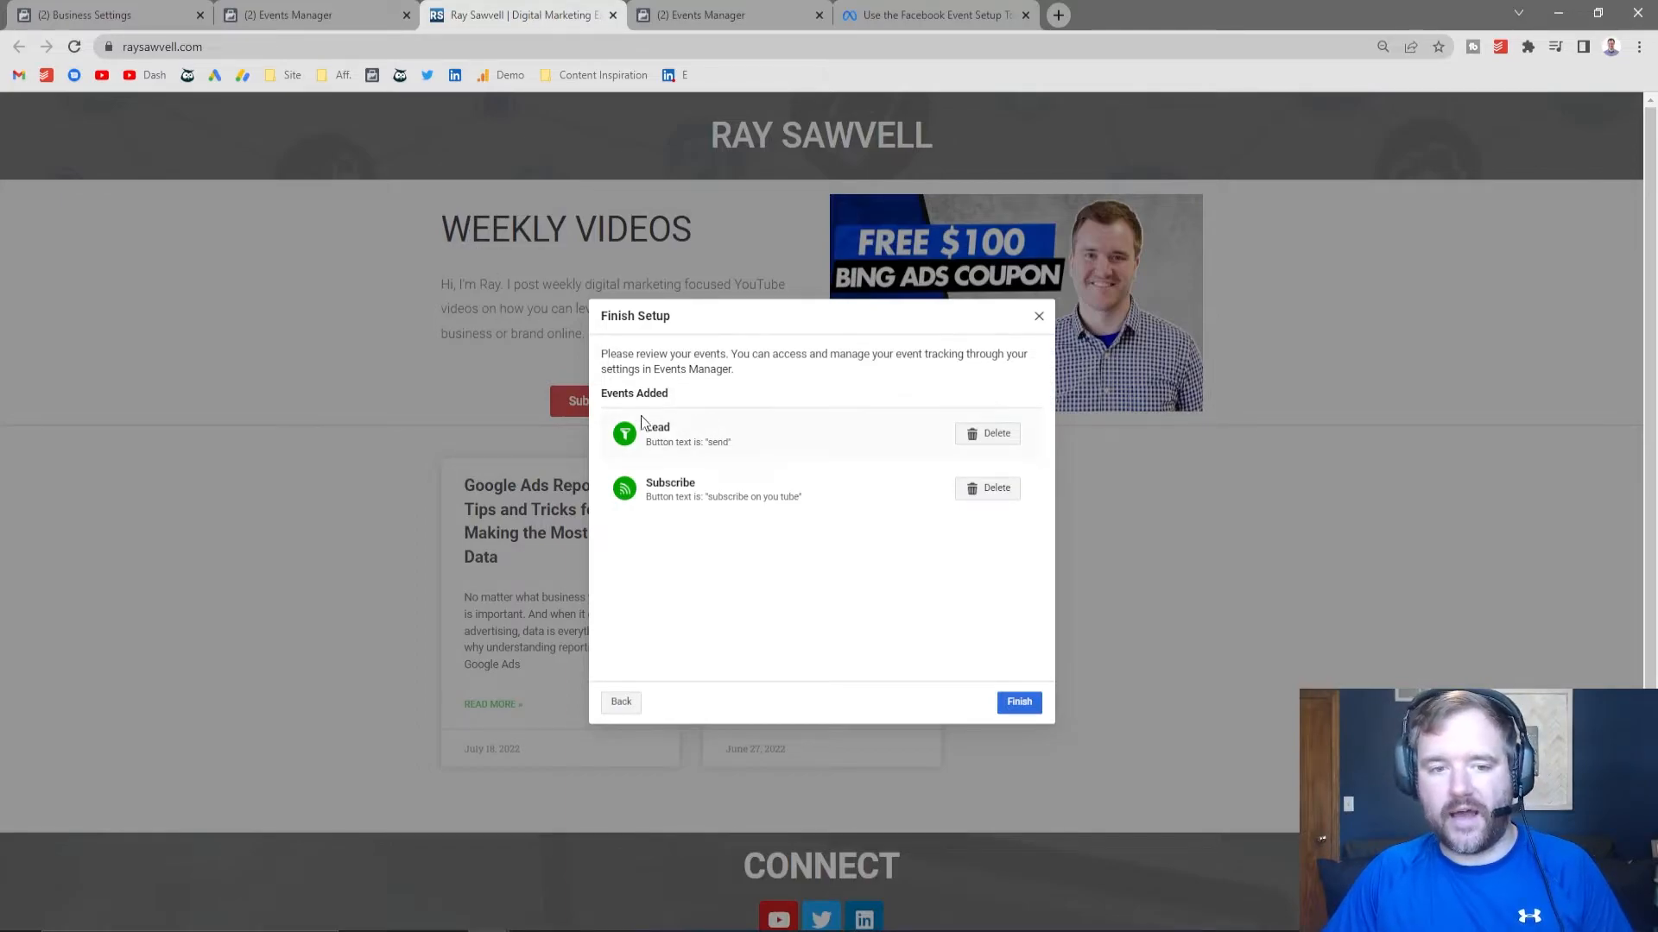
pyautogui.moveTo(640, 389); pyautogui.dragTo(684, 405)
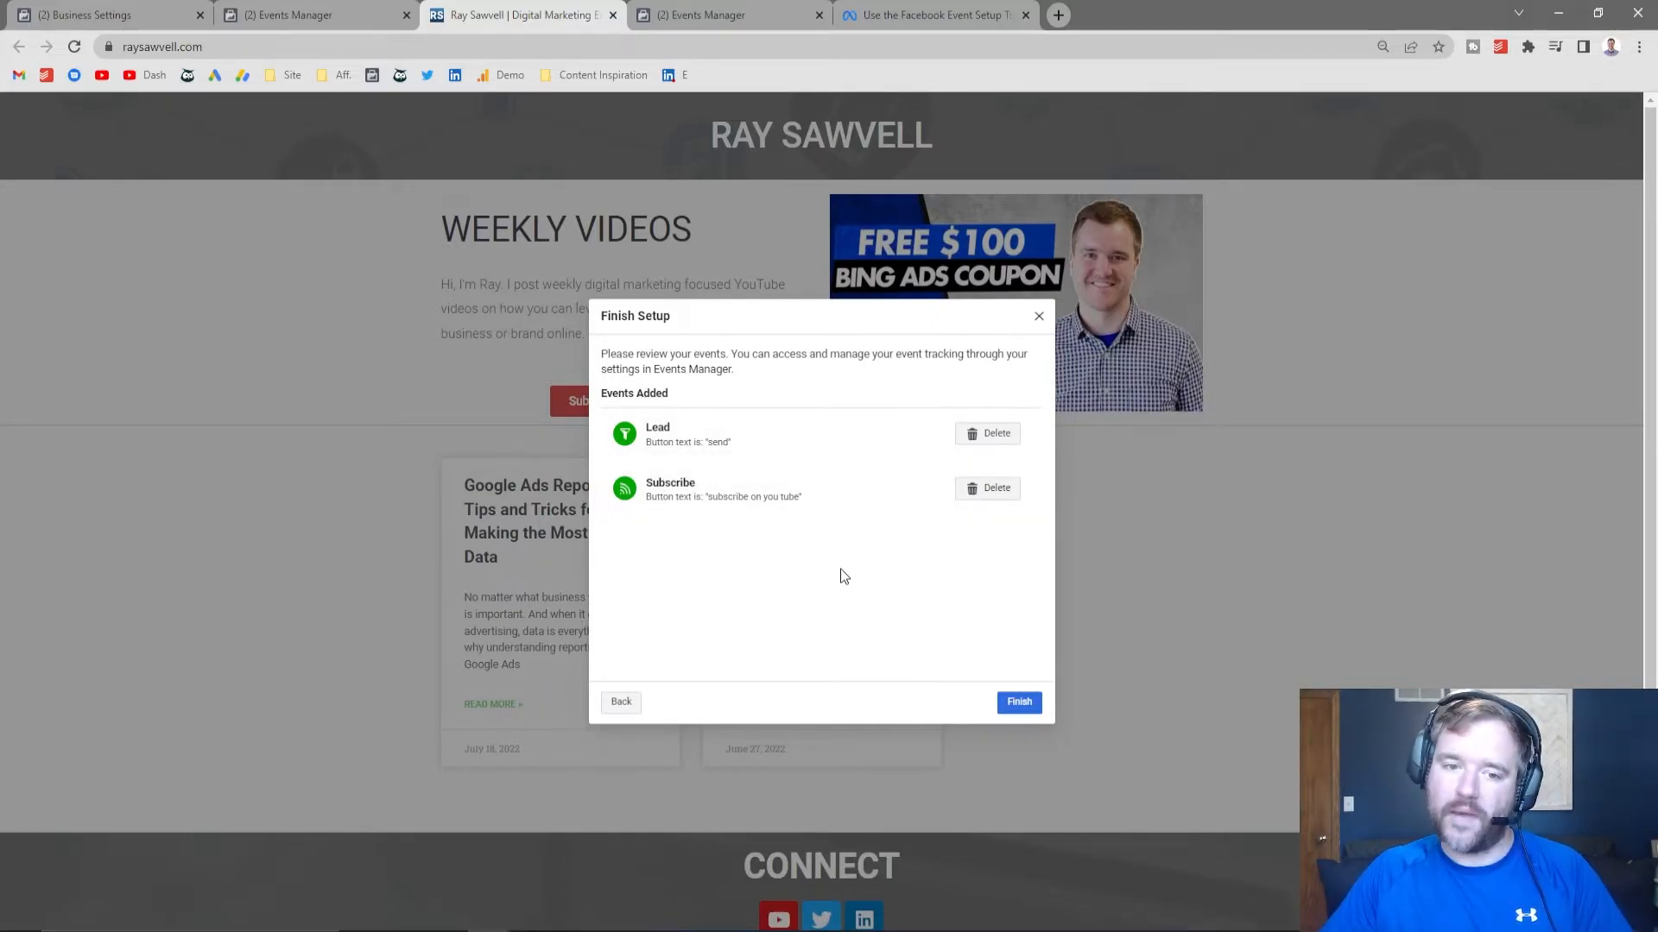
pyautogui.click(1019, 702)
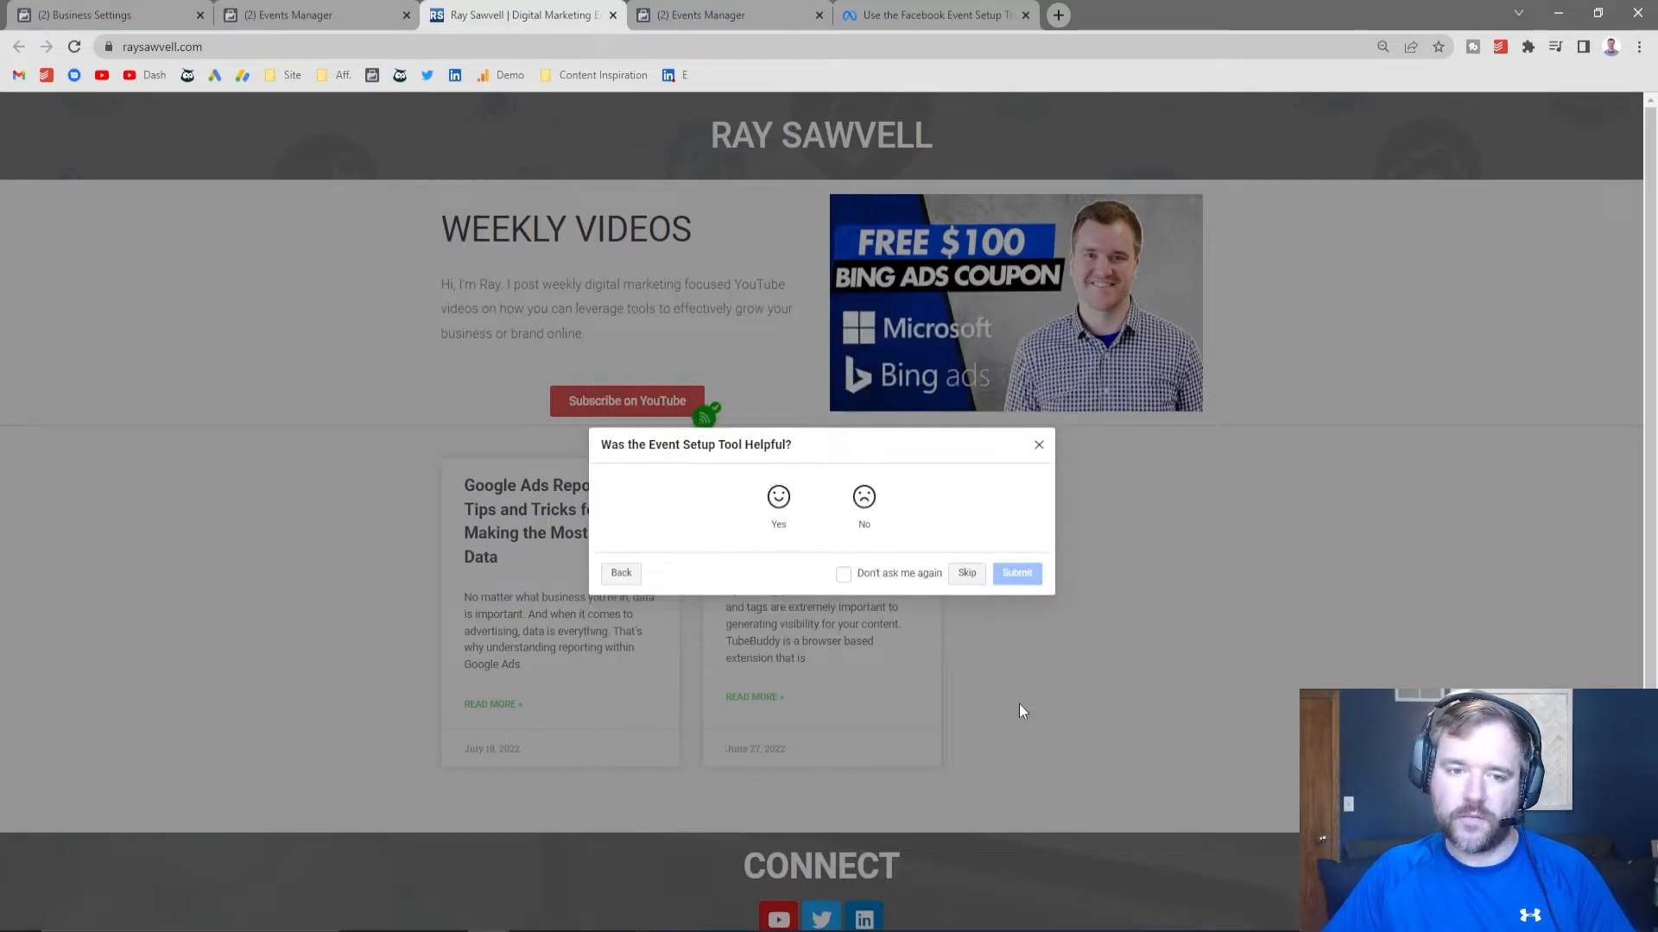
pyautogui.click(778, 497)
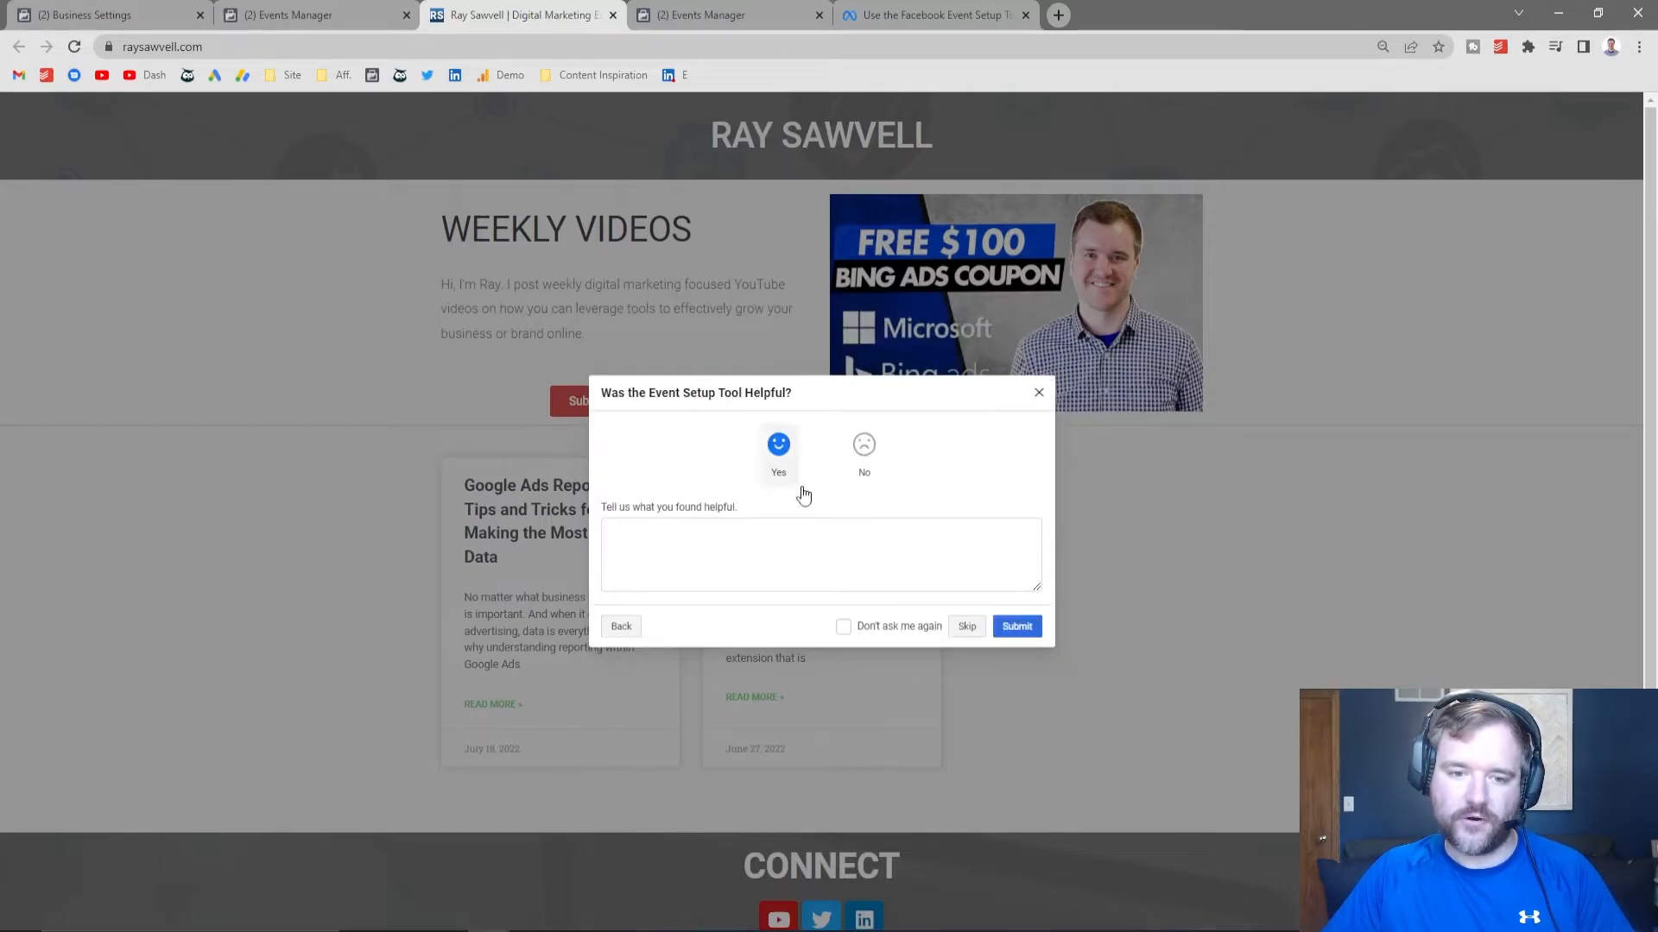
pyautogui.click(1015, 624)
pyautogui.click(1021, 596)
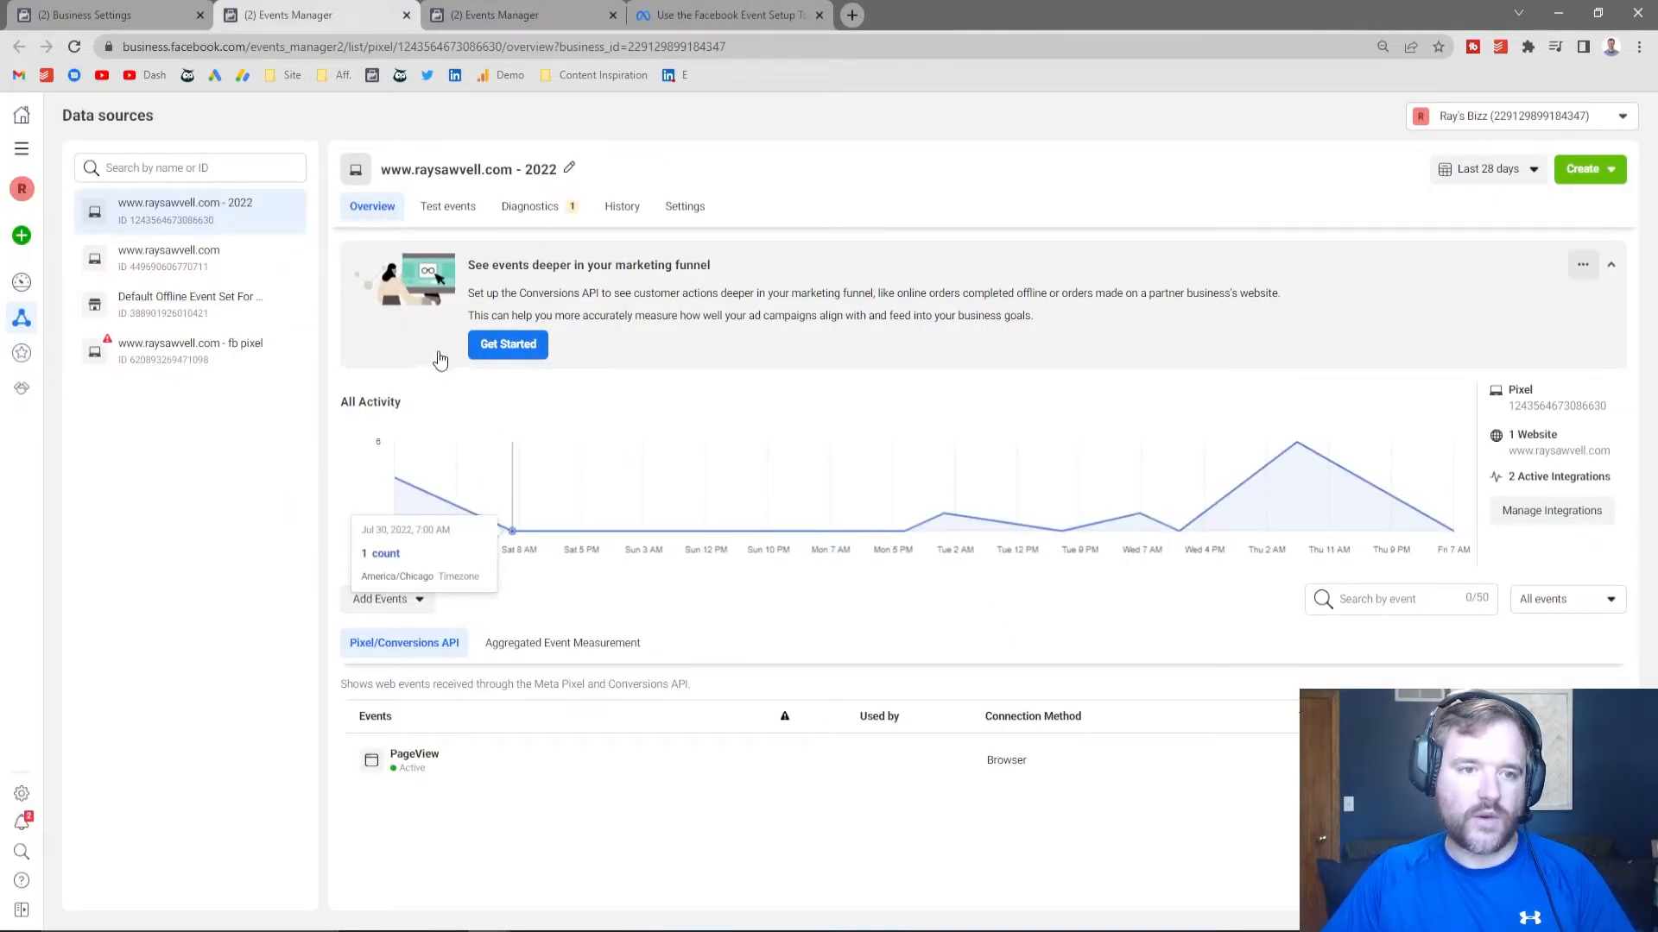
# - Refresh the pixel's event overview and open raysawvell.com from the Test Browser Events section
pyautogui.press('F5')
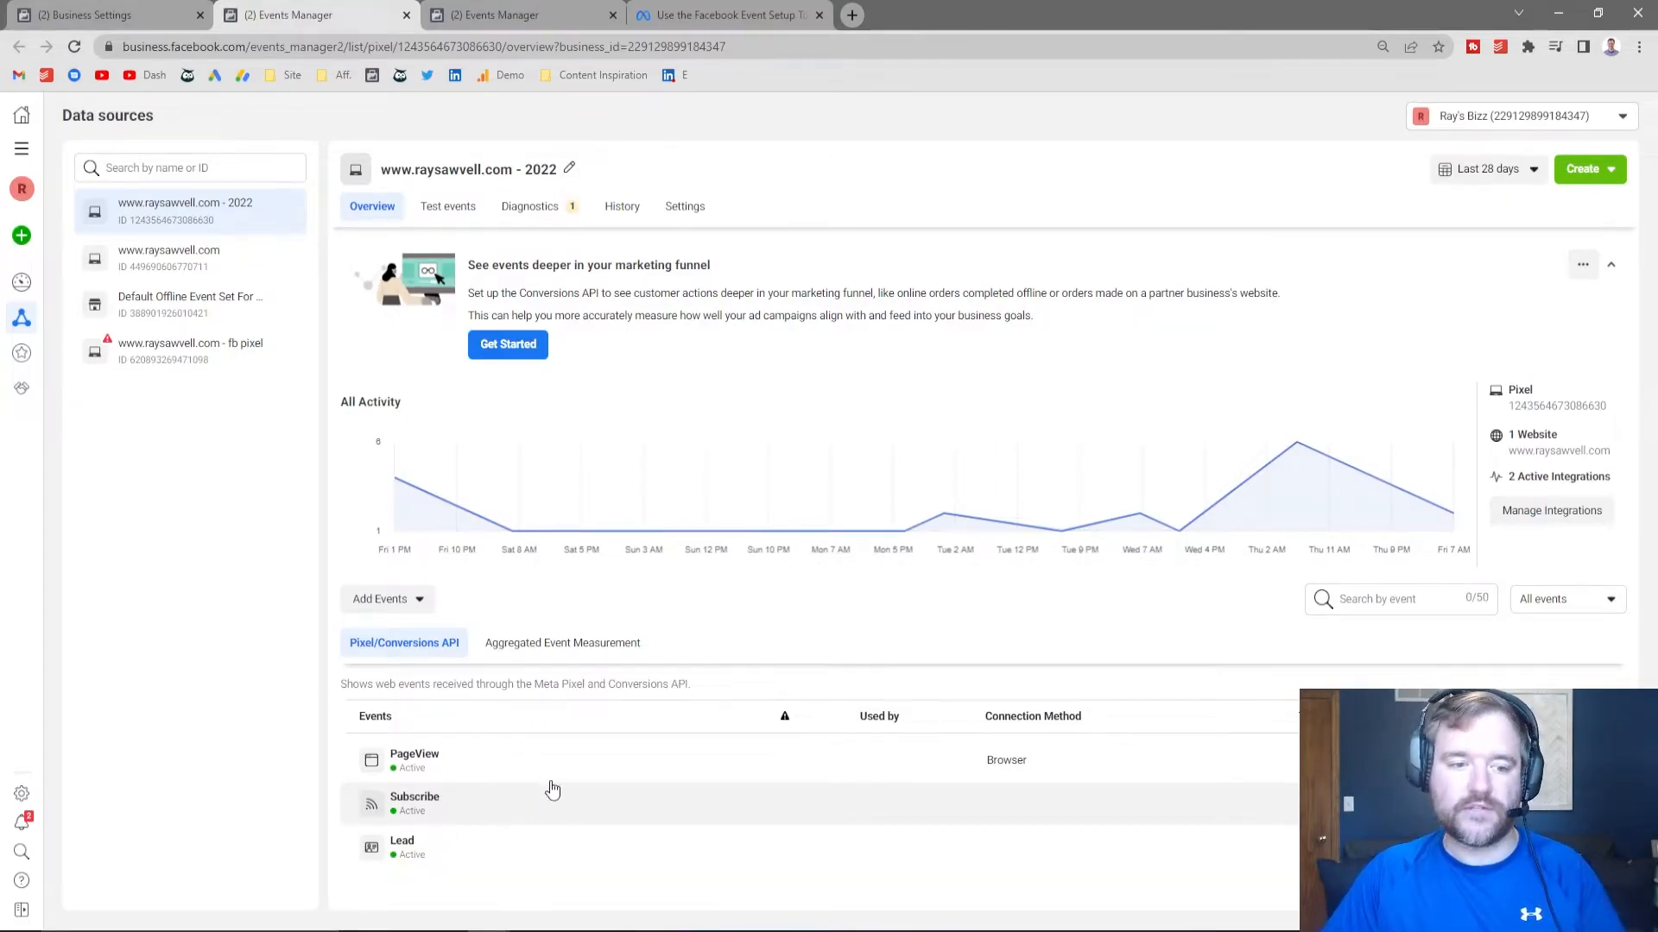
pyautogui.click(460, 209)
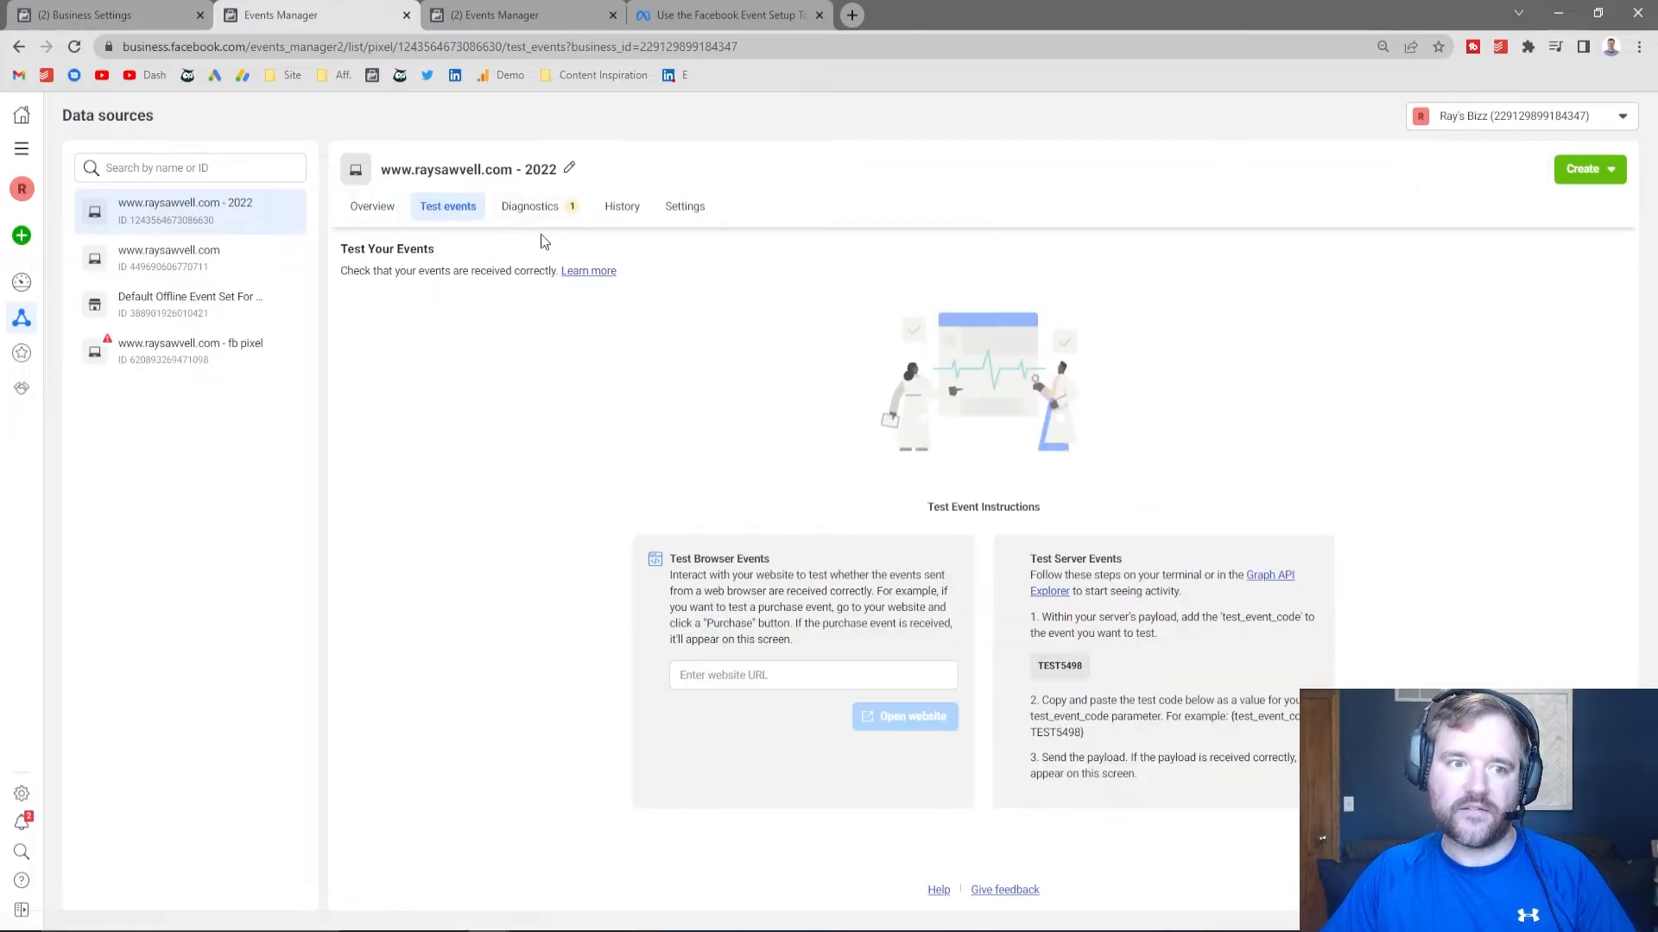
pyautogui.click(740, 674)
pyautogui.click(794, 709)
pyautogui.press('Return')
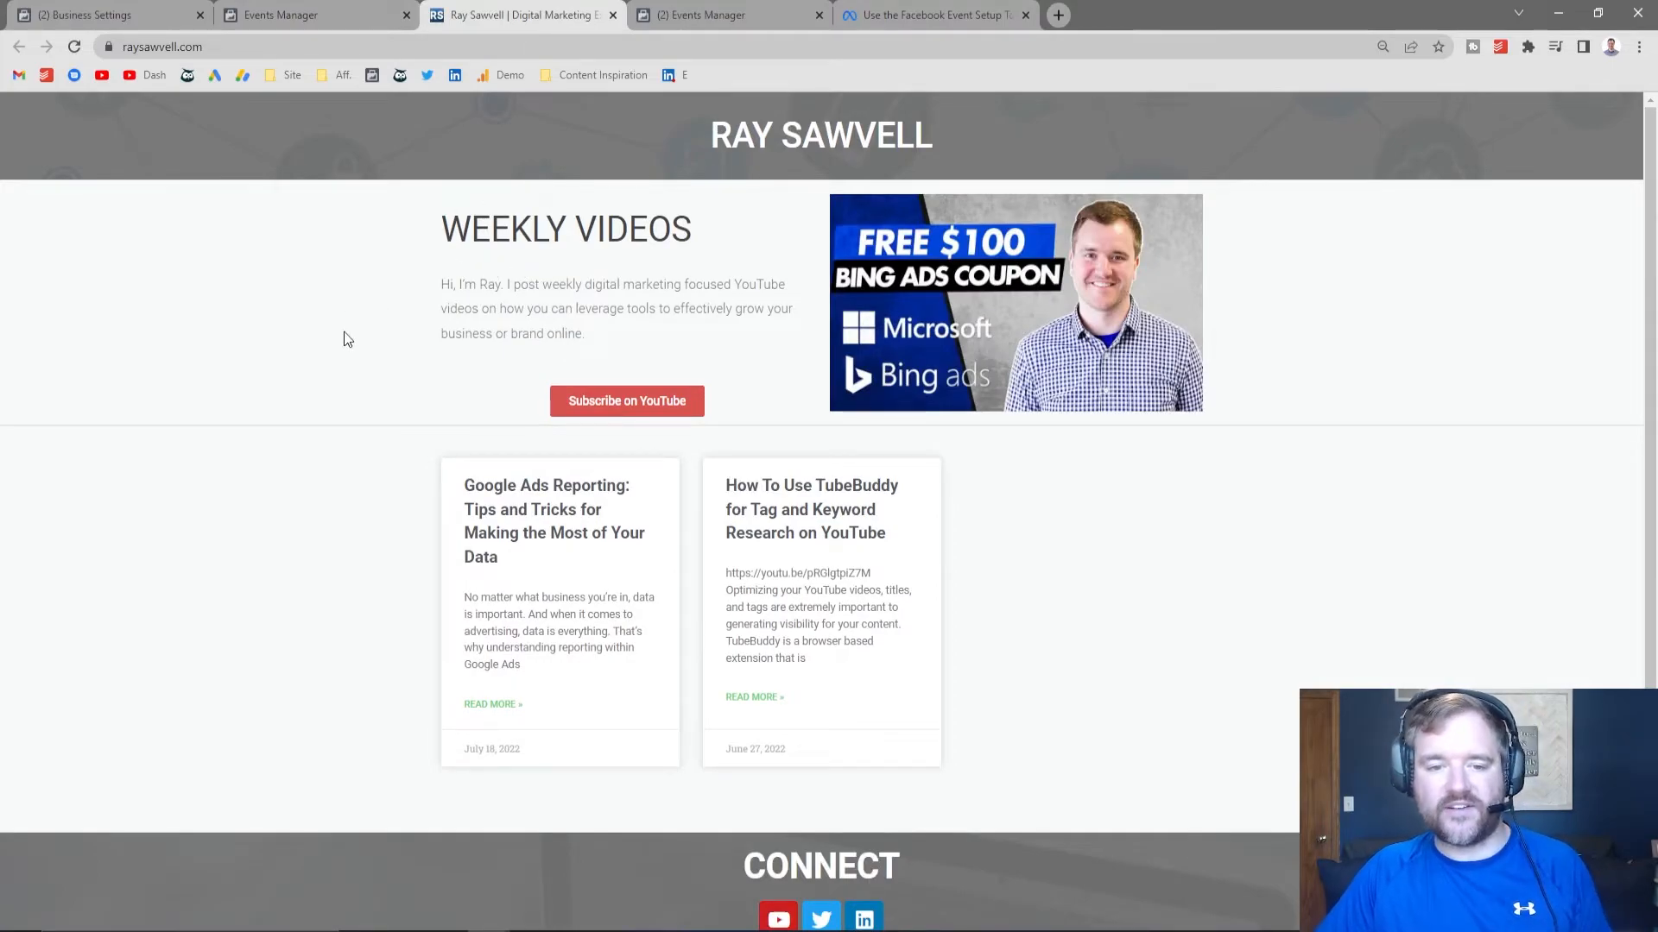
# - Trigger the Subscribe event by following the website's Subscribe on YouTube button to the YouTube channel
pyautogui.click(617, 407)
pyautogui.click(516, 14)
pyautogui.click(714, 9)
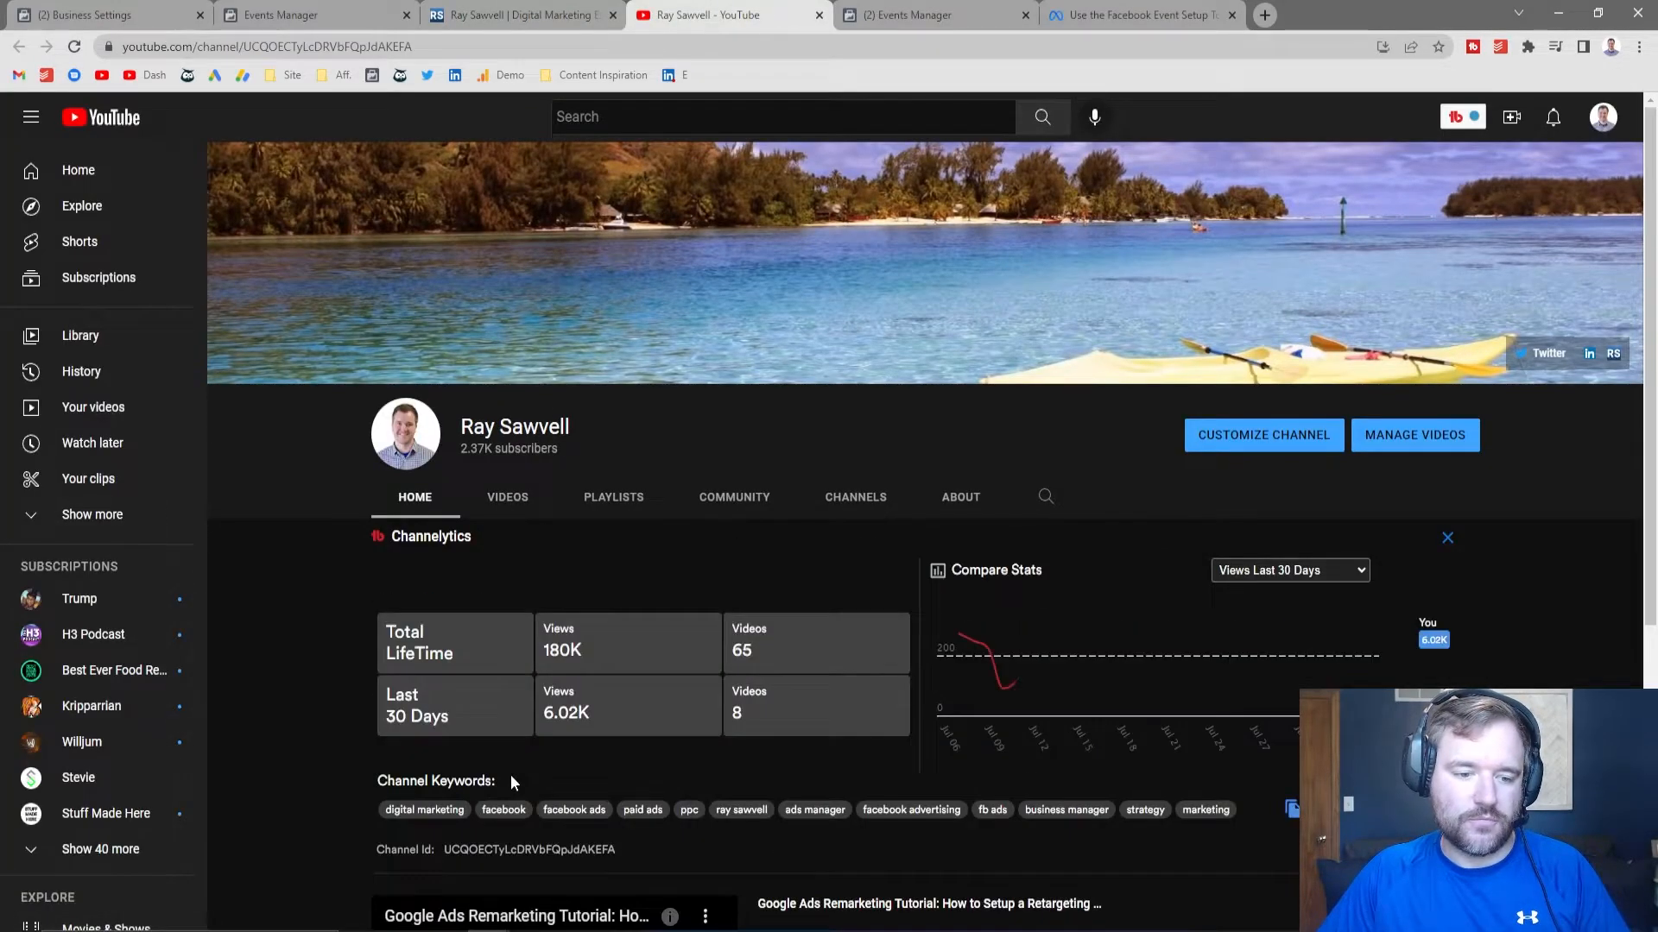
pyautogui.scroll(-1, 505, 760)
# - Trigger the Lead event by sending the website's contact form with "test" as name and message and a test e-mail address
pyautogui.hotkey('ctrl', 'shift', 'Tab')
pyautogui.scroll(-3, 458, 449)
pyautogui.click(485, 707)
pyautogui.write('test')
pyautogui.click(471, 757)
pyautogui.write('test')
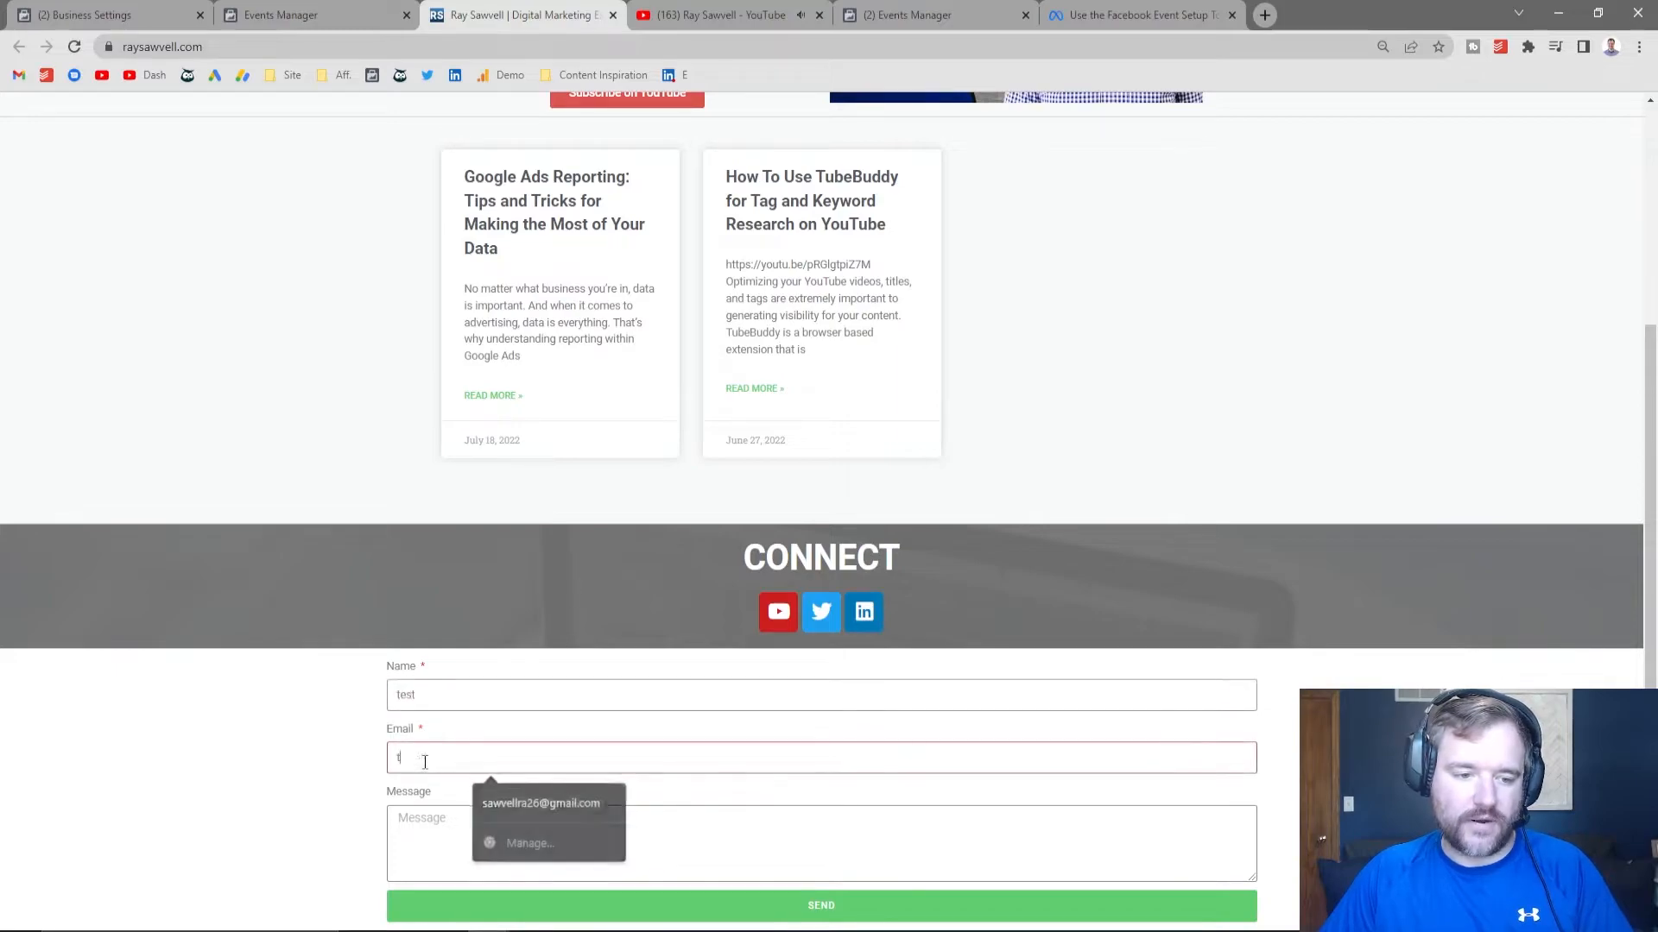
pyautogui.click(461, 829)
pyautogui.write('test@test.com')
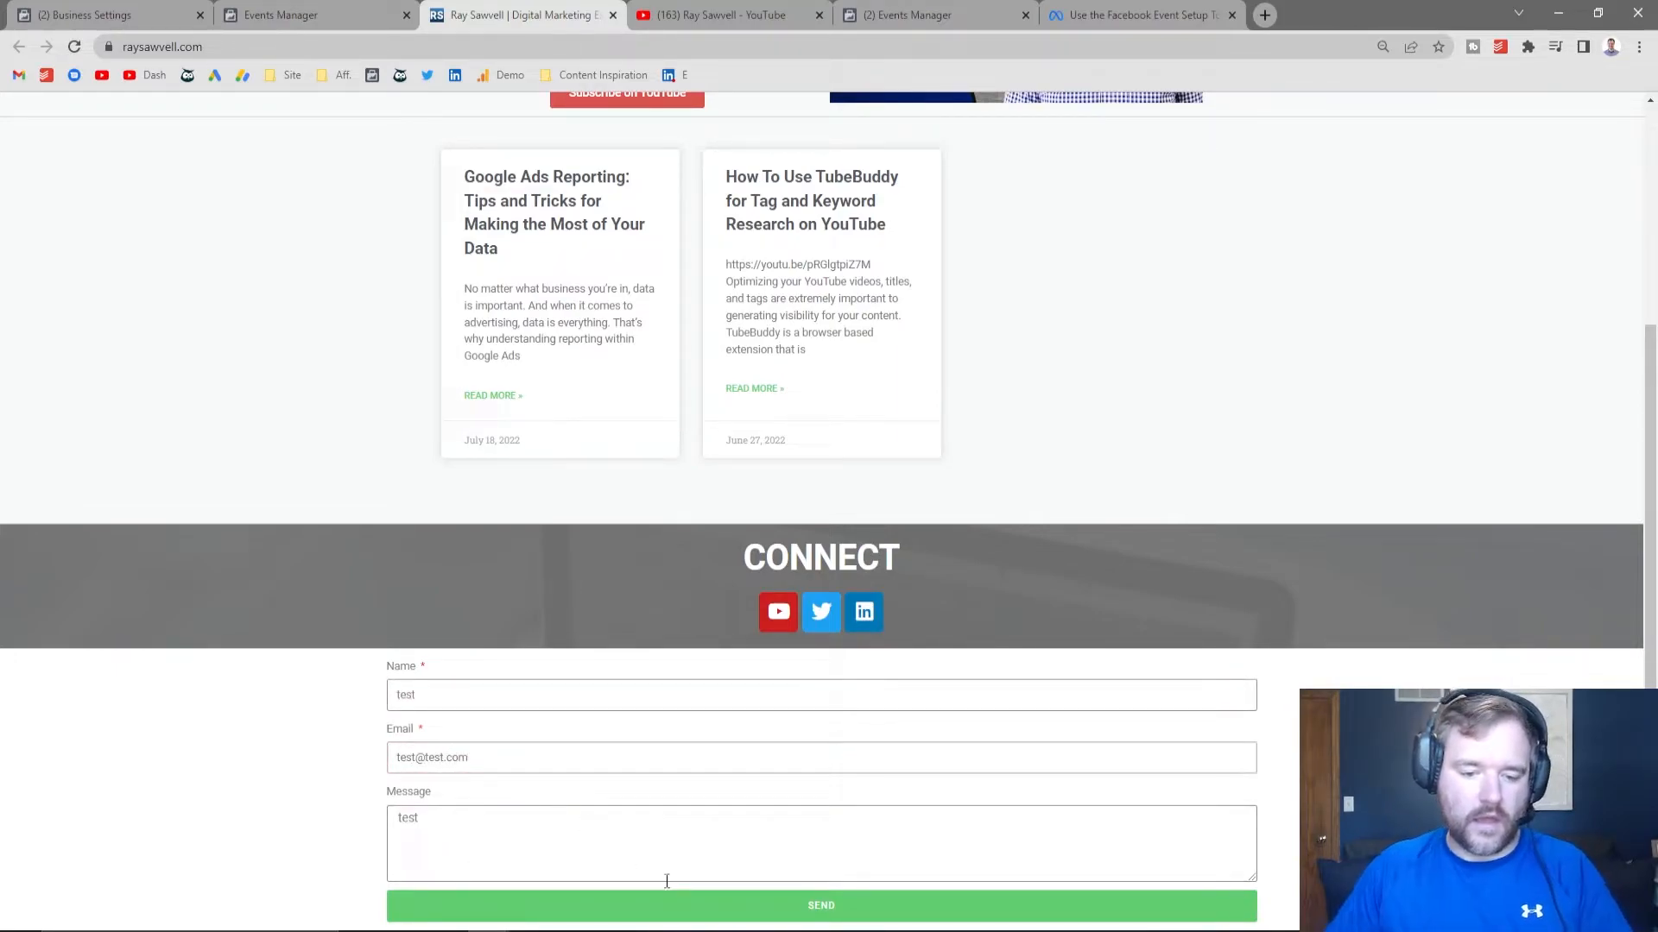
pyautogui.click(666, 898)
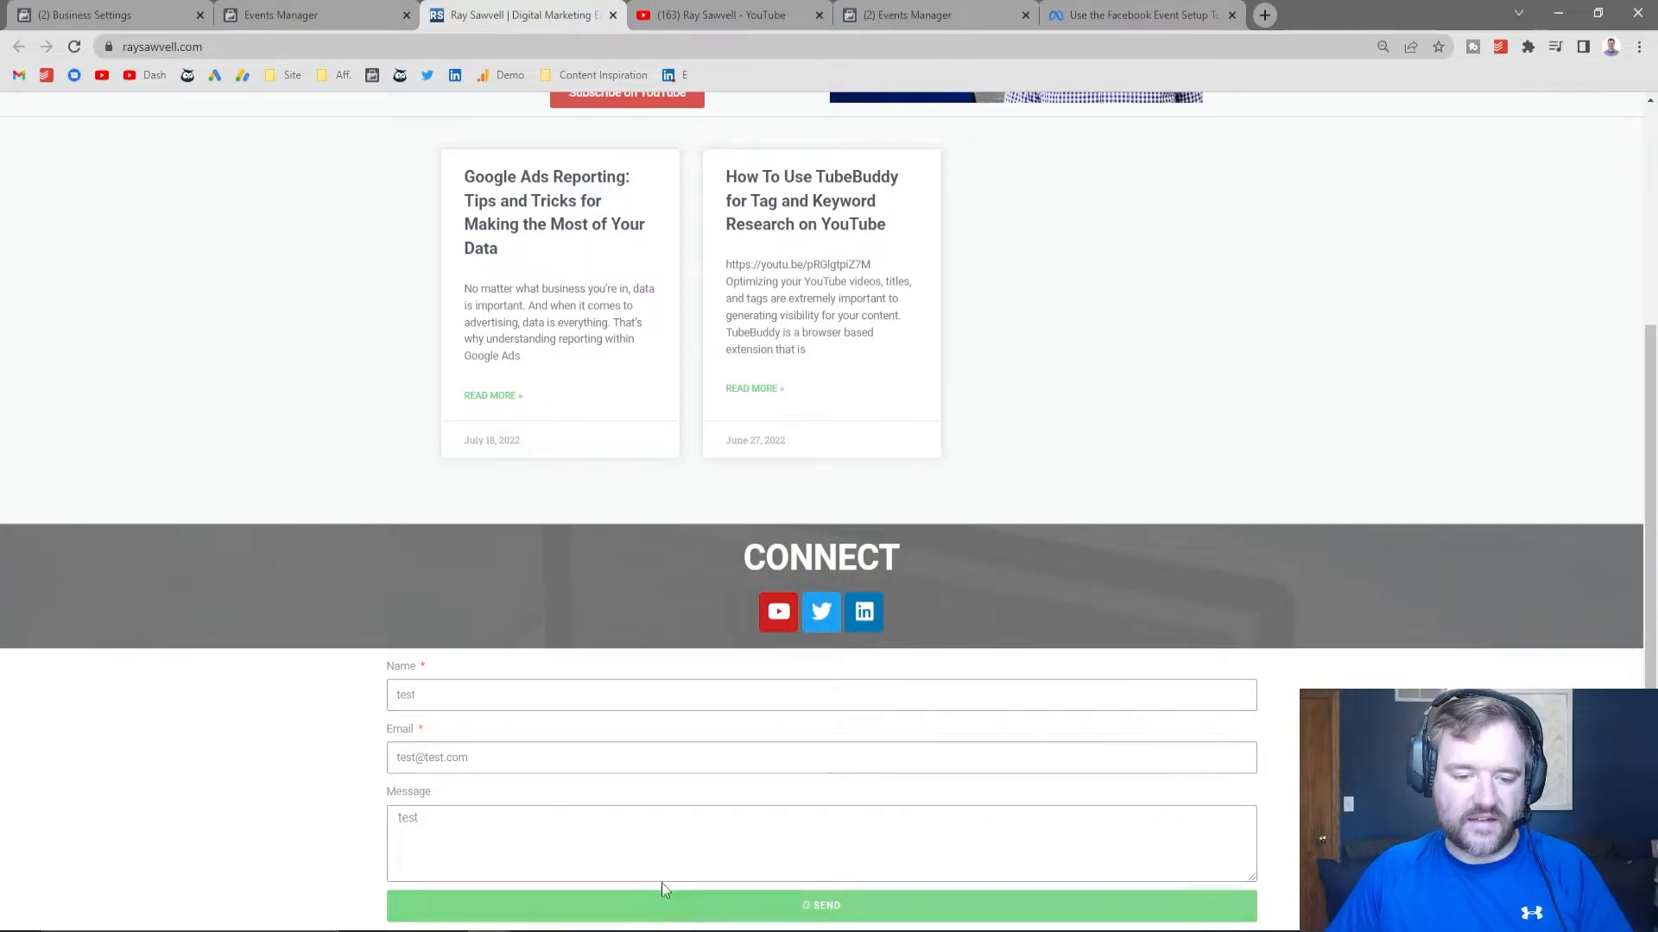
# - Return to Events Manager and expand the received PageView, Subscribe and Lead test events to examine their details
pyautogui.click(320, 9)
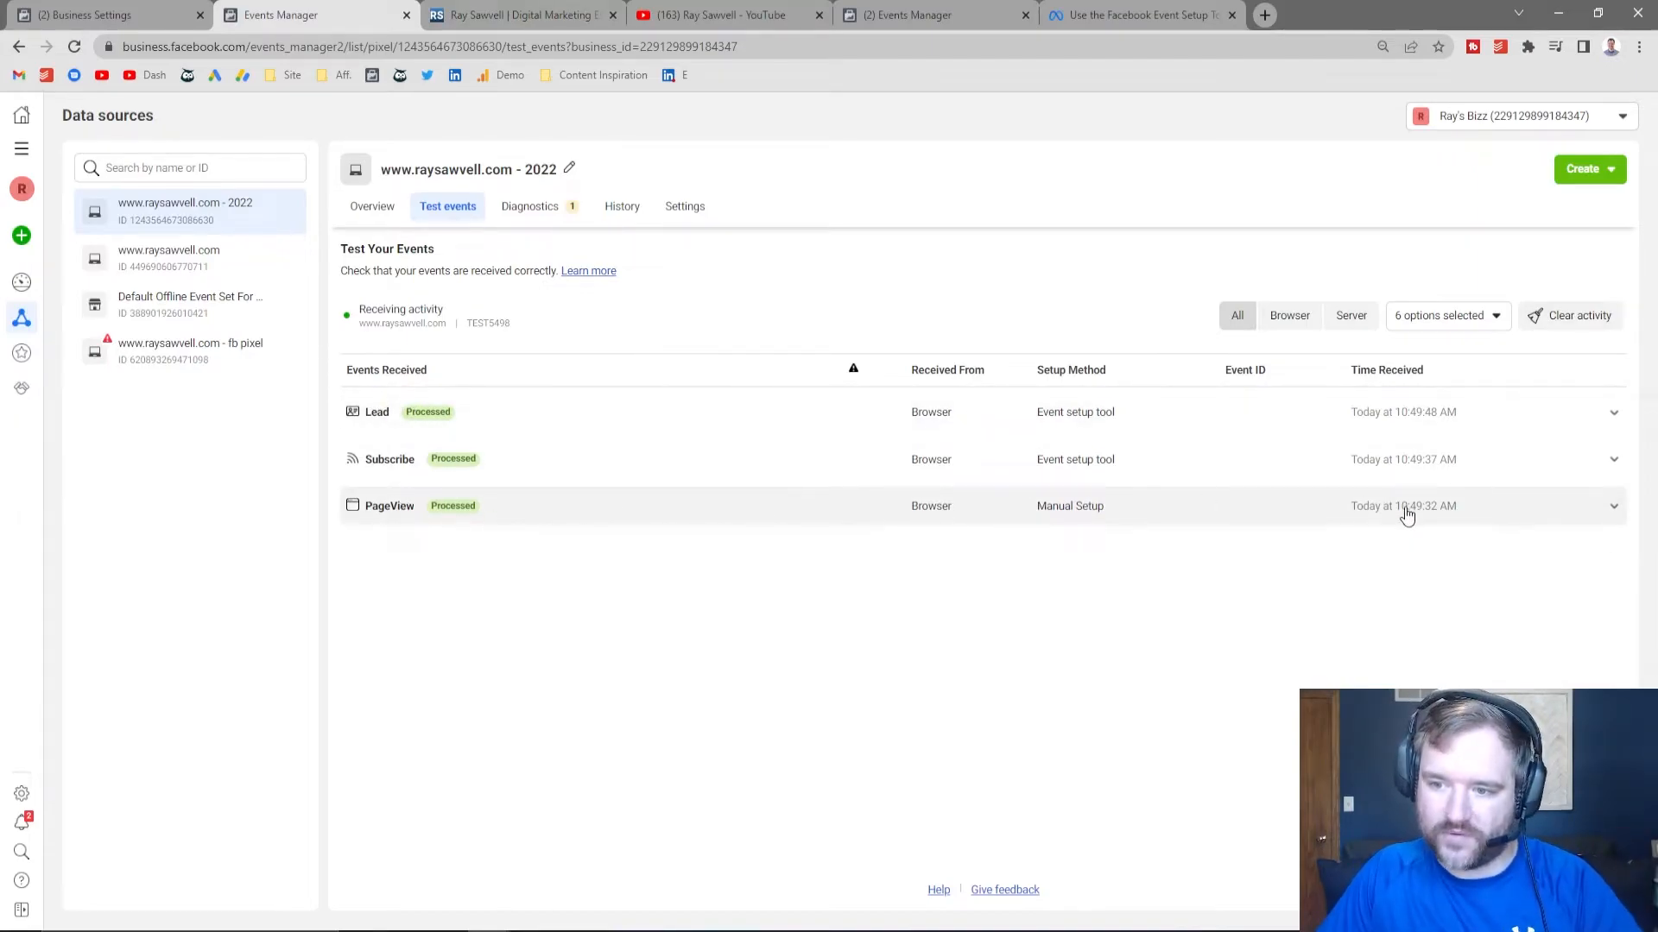
pyautogui.click(1437, 509)
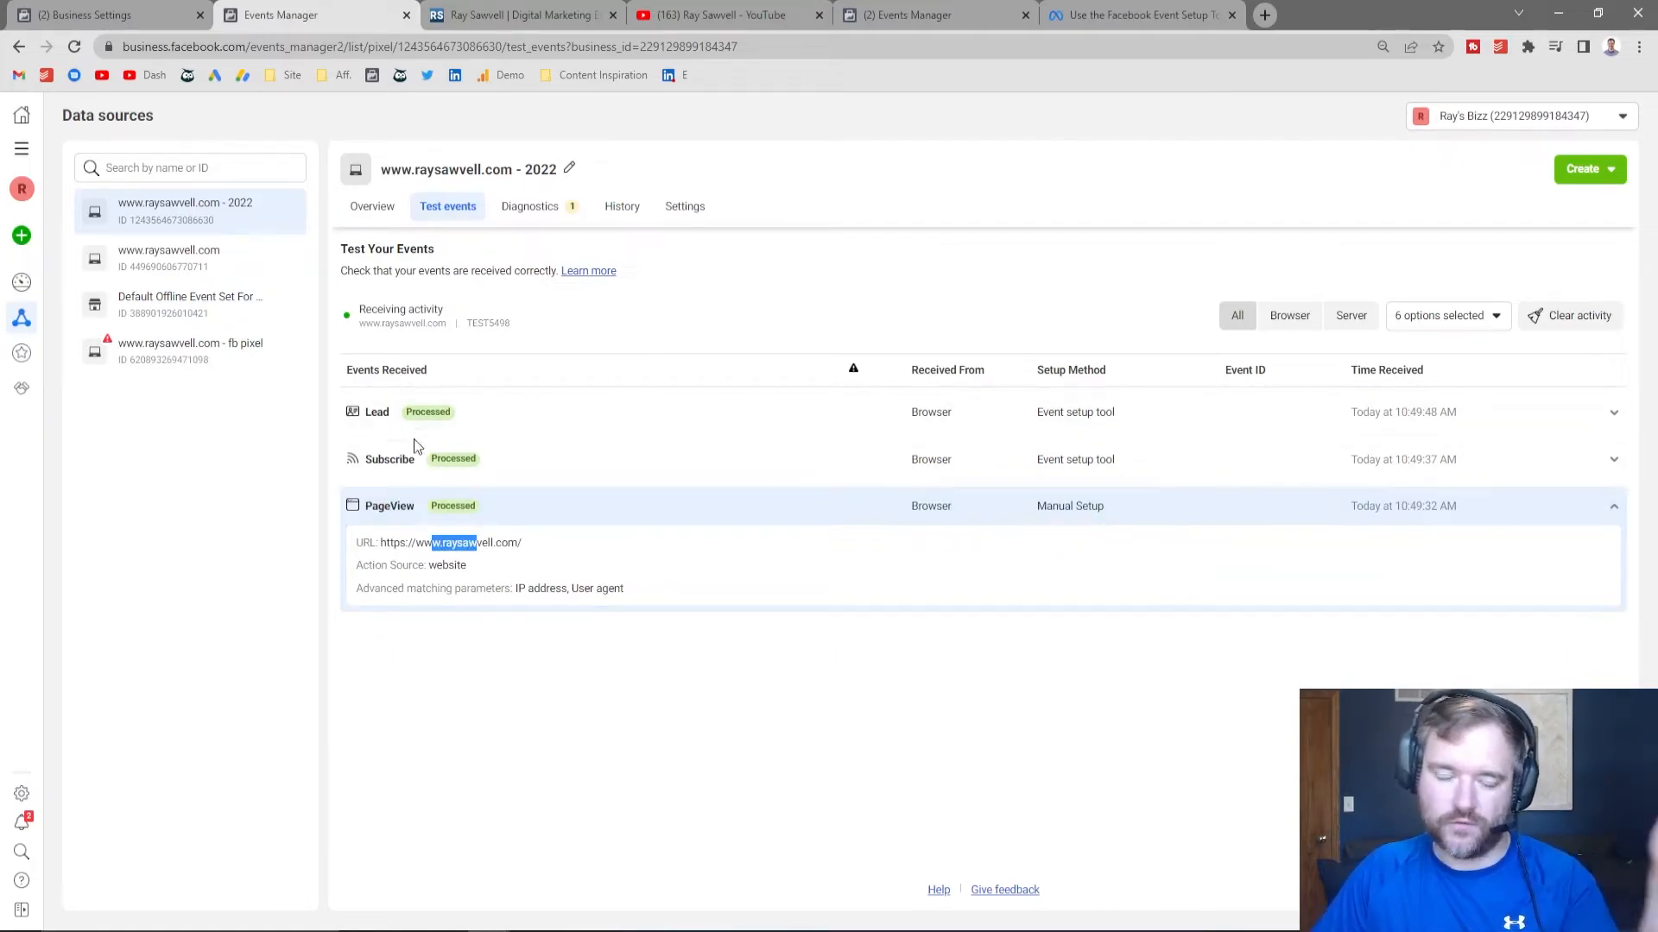
pyautogui.click(454, 455)
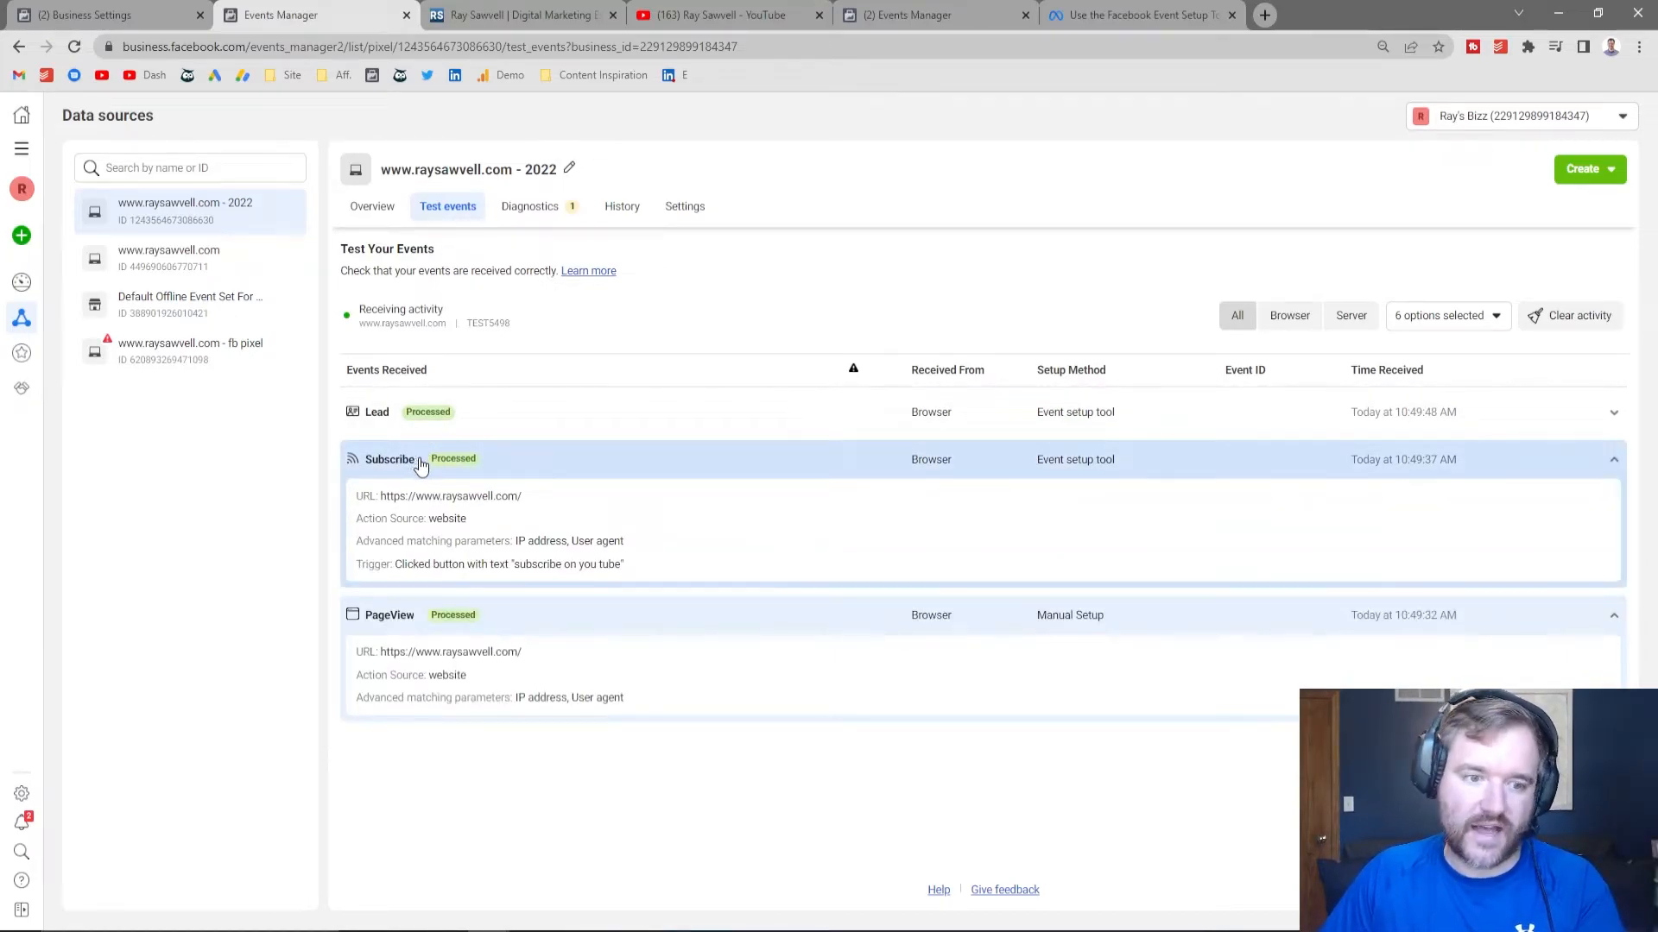
pyautogui.click(439, 412)
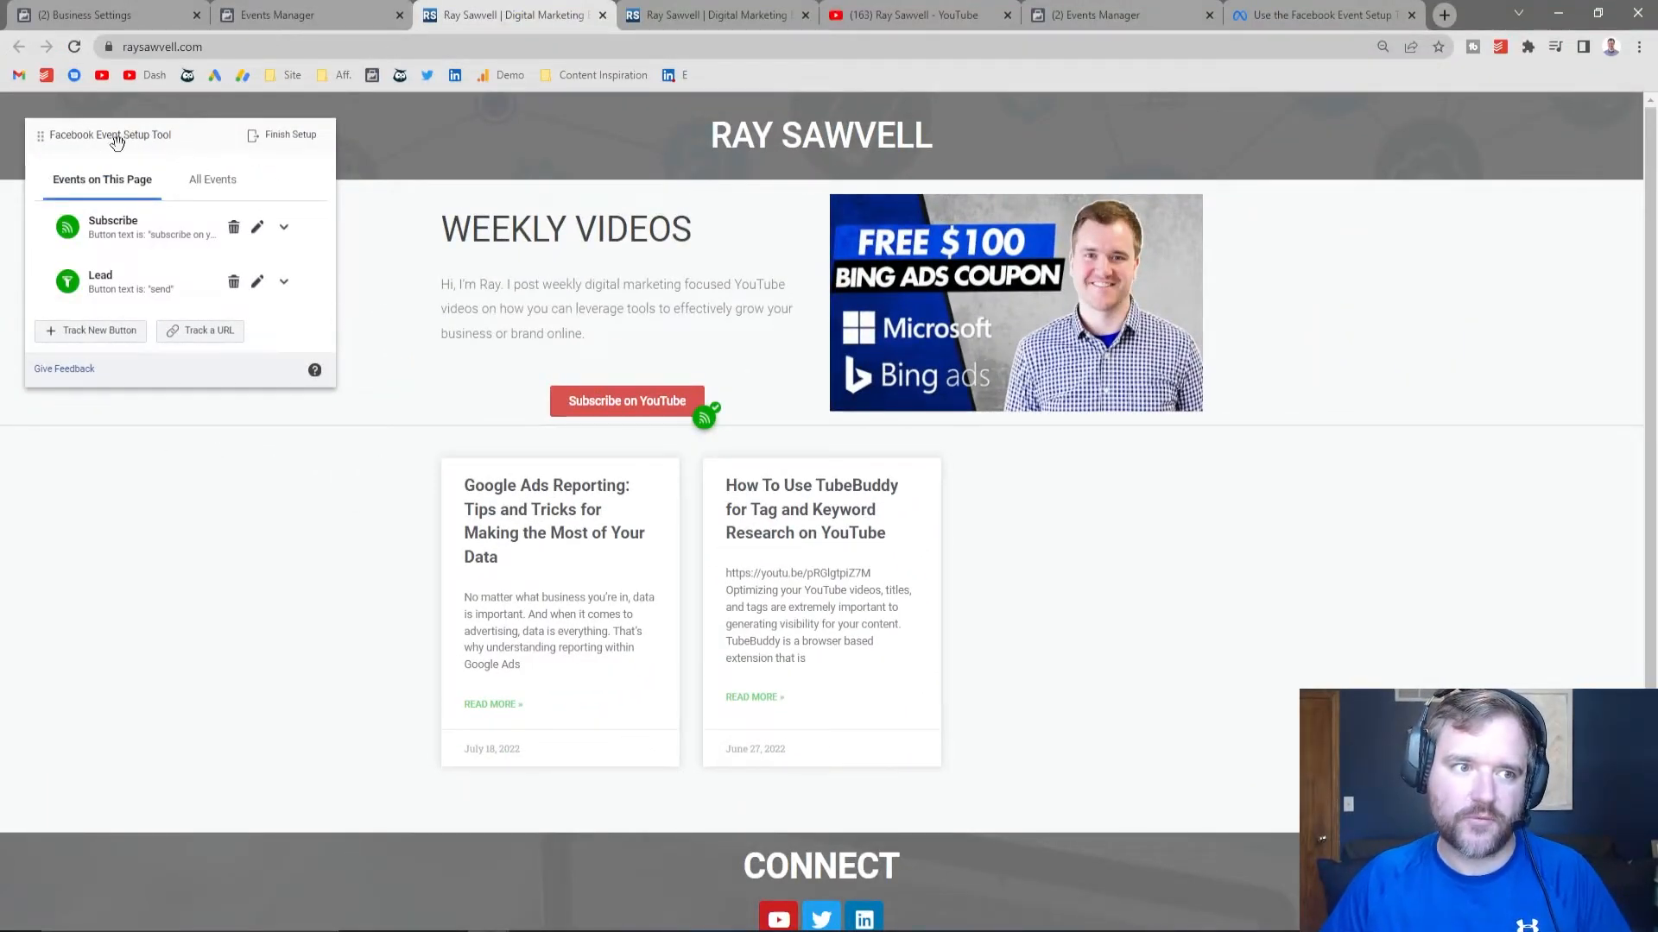
# - Preview which homepage buttons can be tracked as new events, and leave the selection without choosing one
pyautogui.click(87, 331)
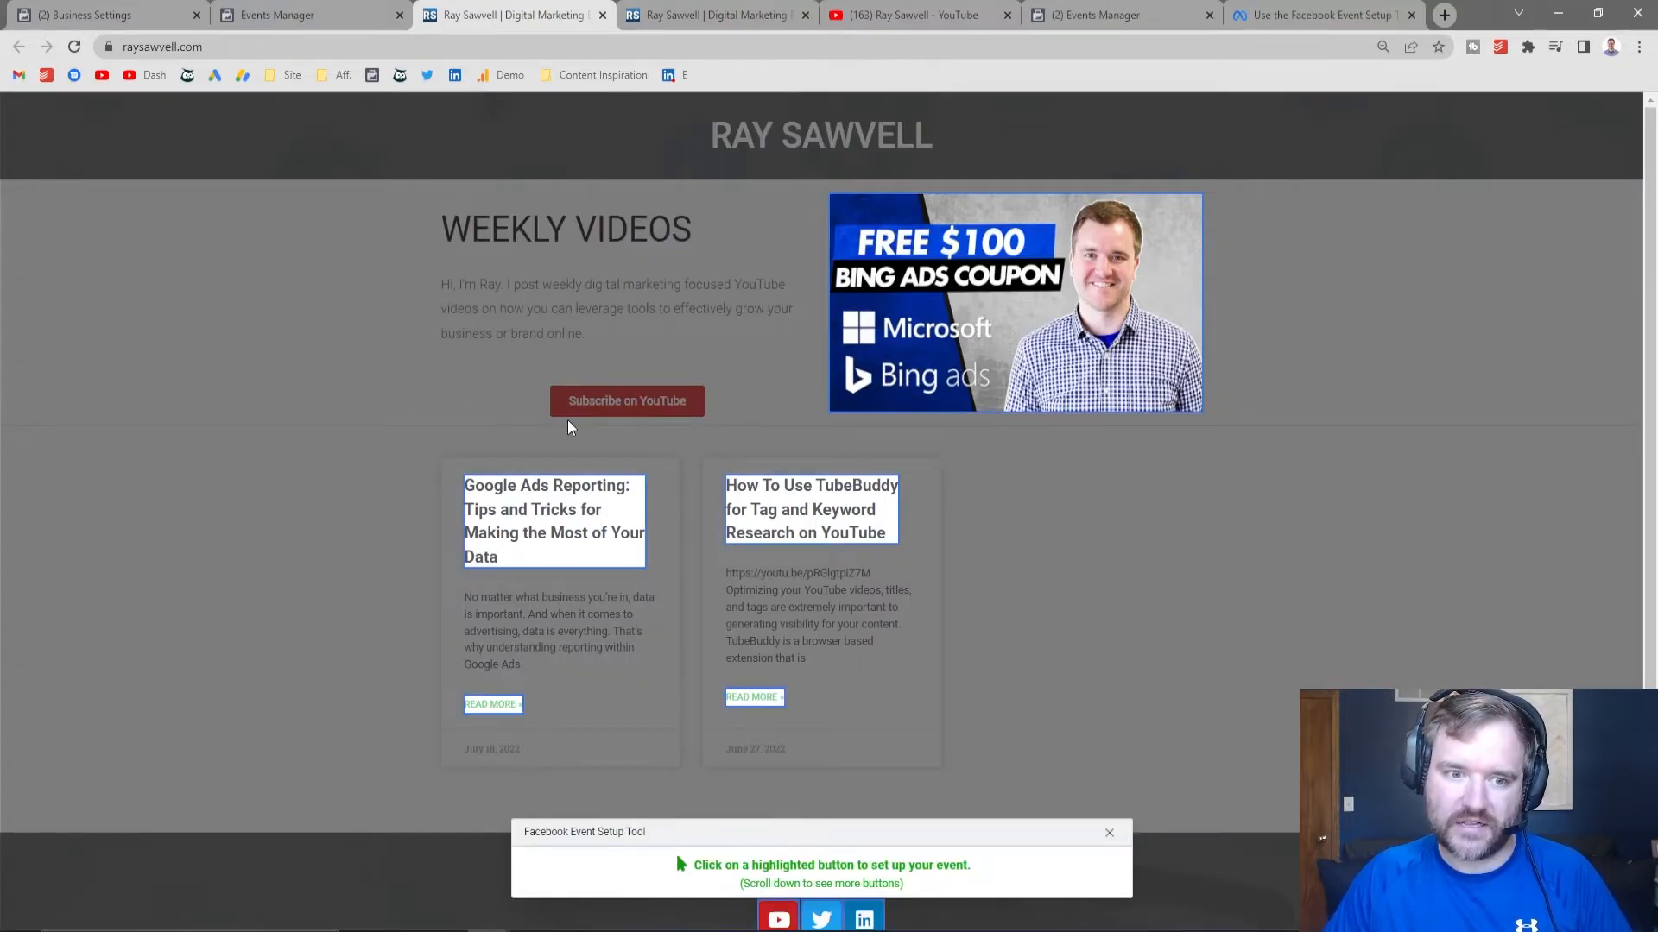
pyautogui.scroll(-3, 778, 437)
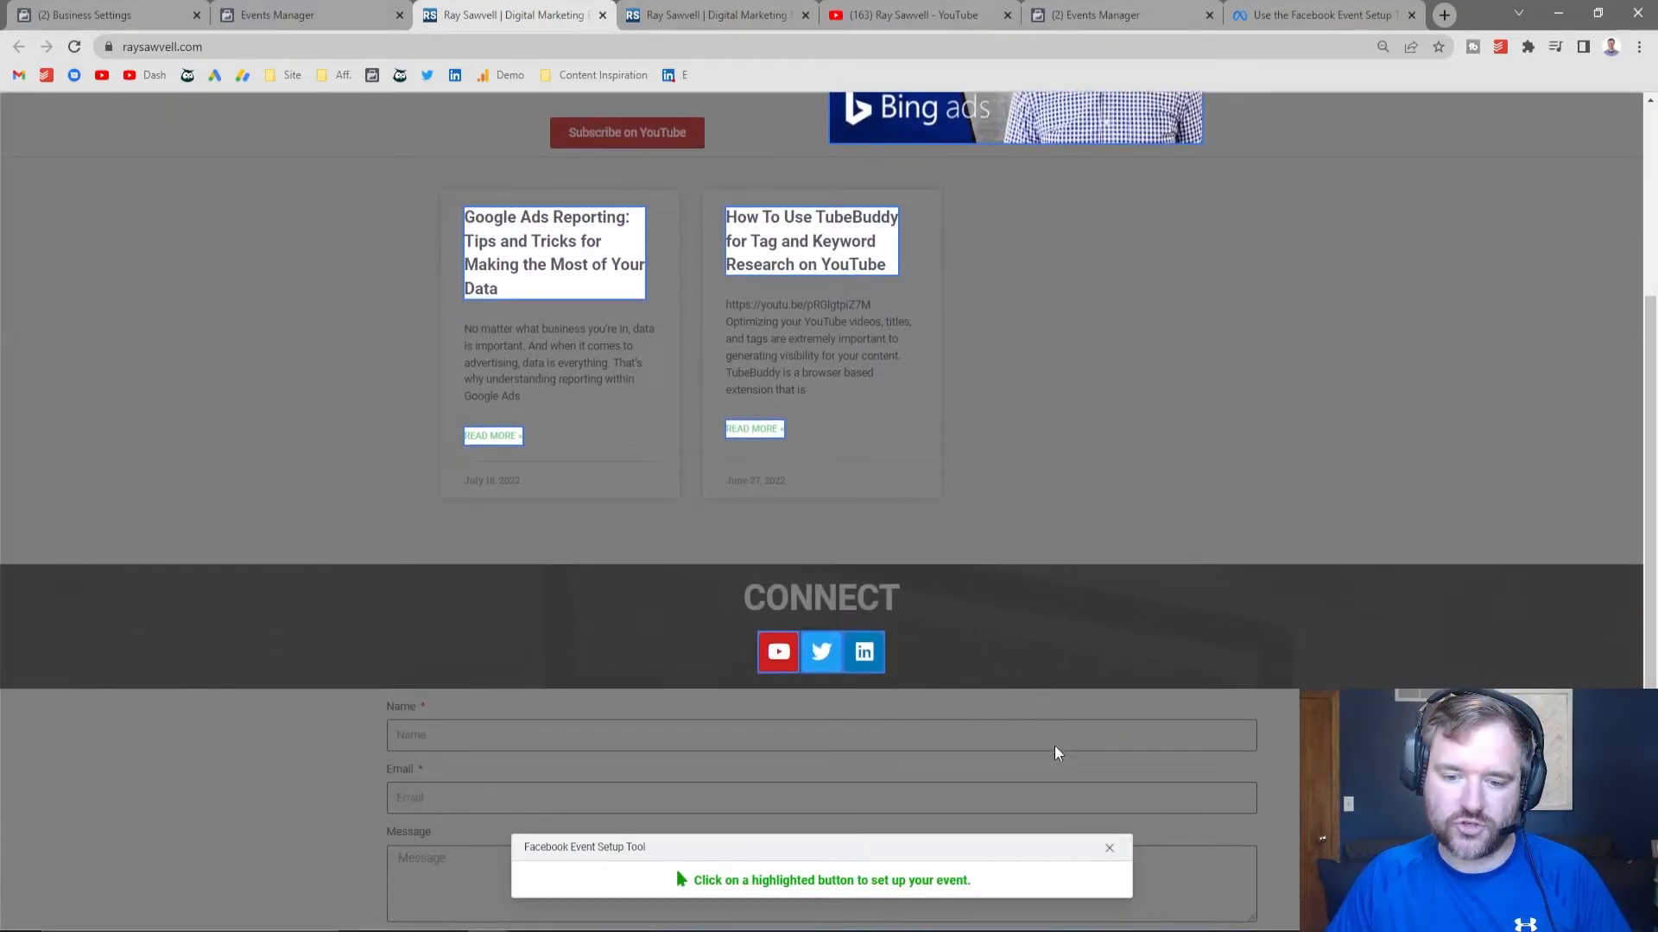
pyautogui.click(1110, 848)
pyautogui.scroll(3, 429, 324)
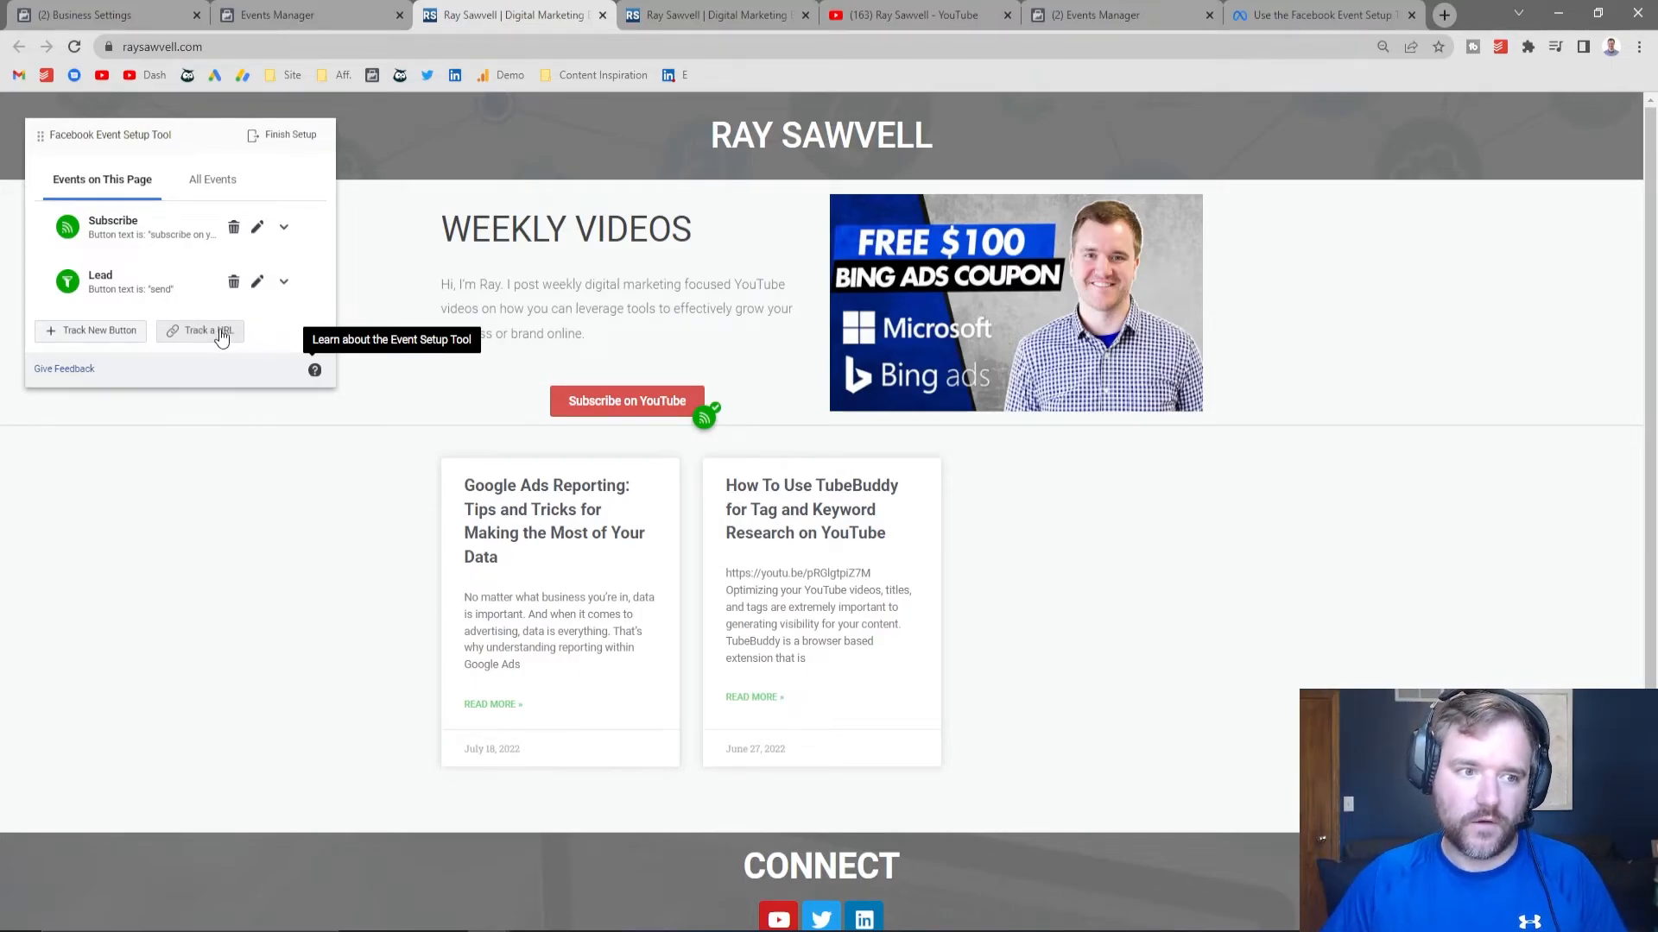
# - Check the event choices for tracking the homepage by URL, and open the Google Ads Reporting article
pyautogui.click(211, 337)
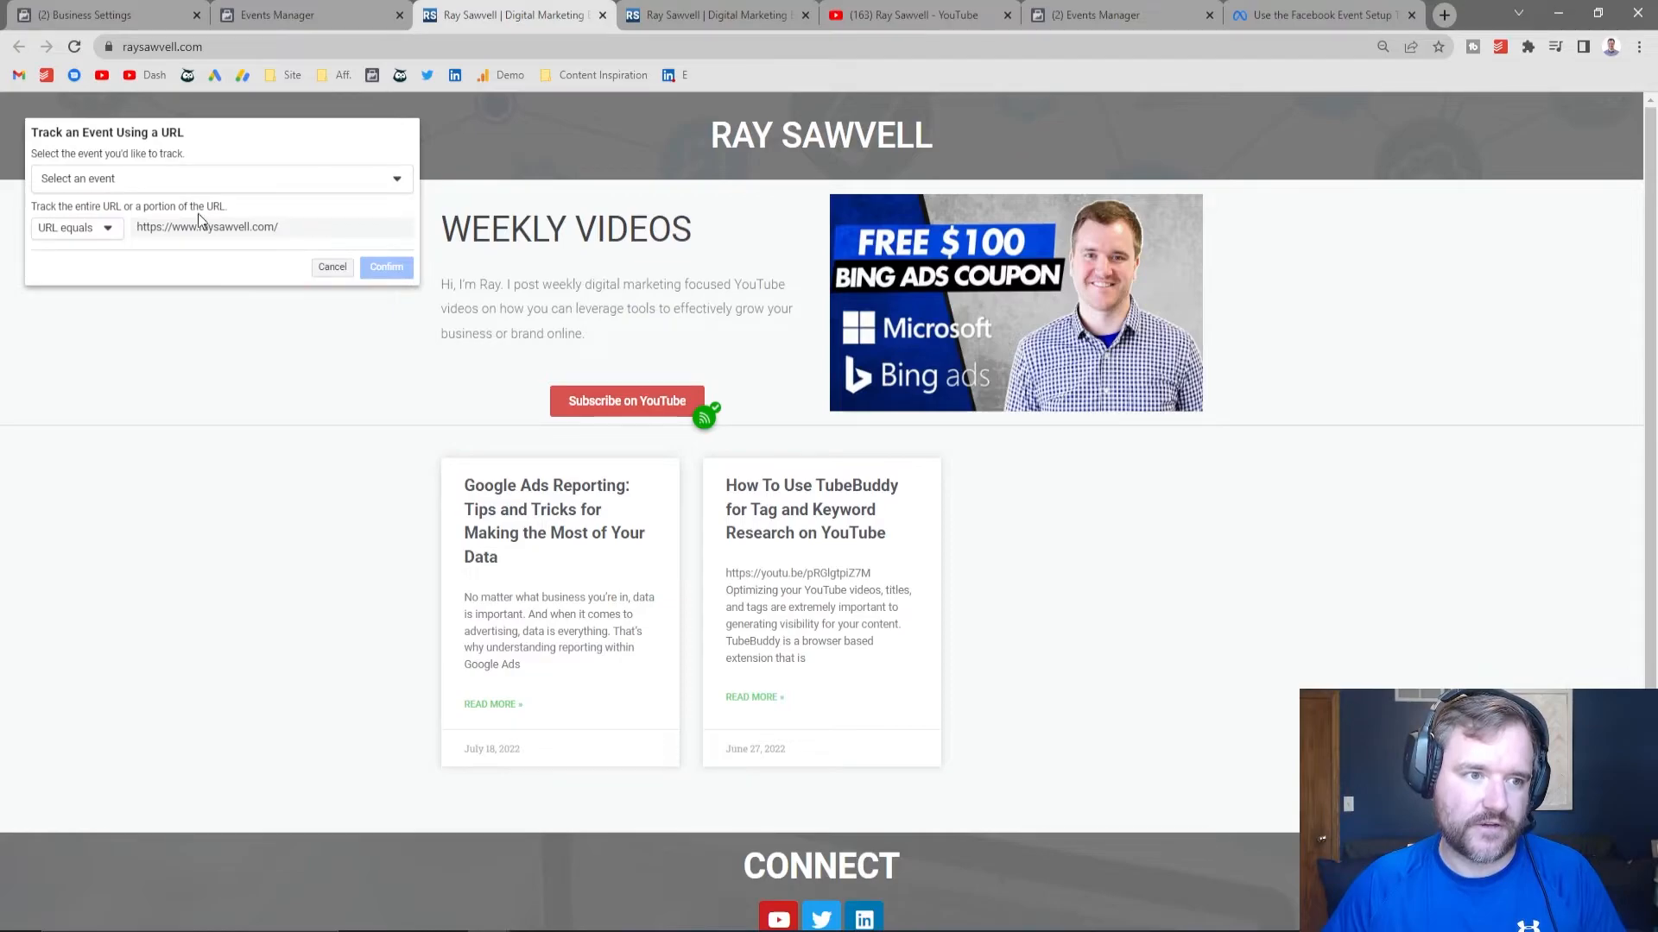
pyautogui.click(143, 175)
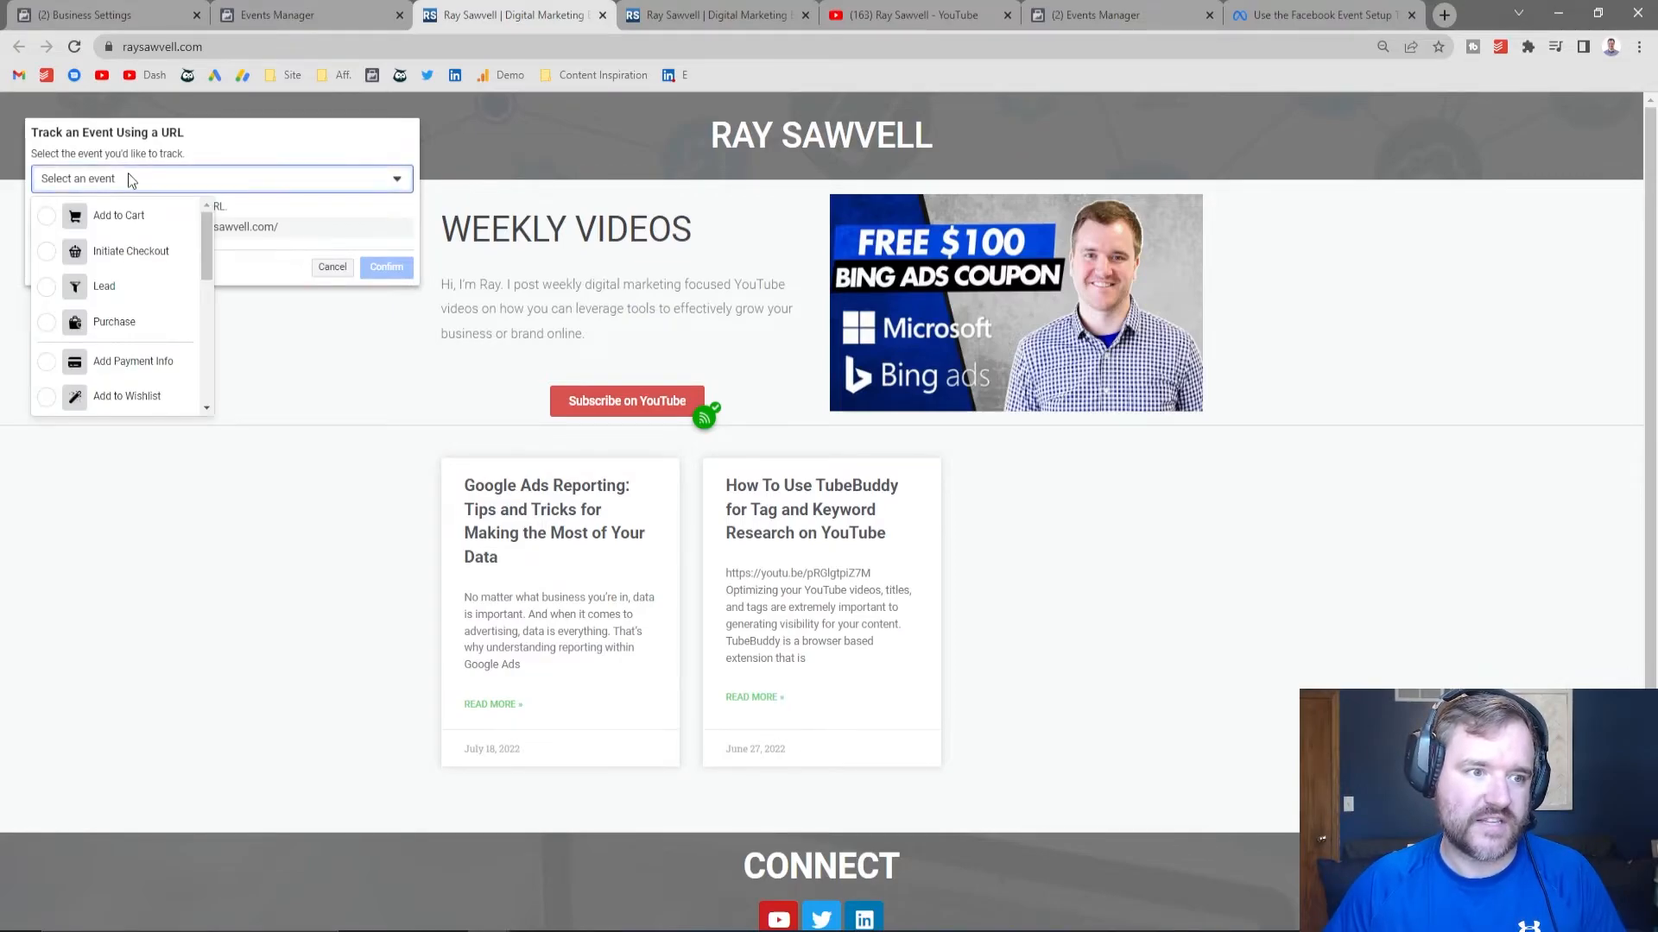
pyautogui.click(129, 176)
pyautogui.click(518, 522)
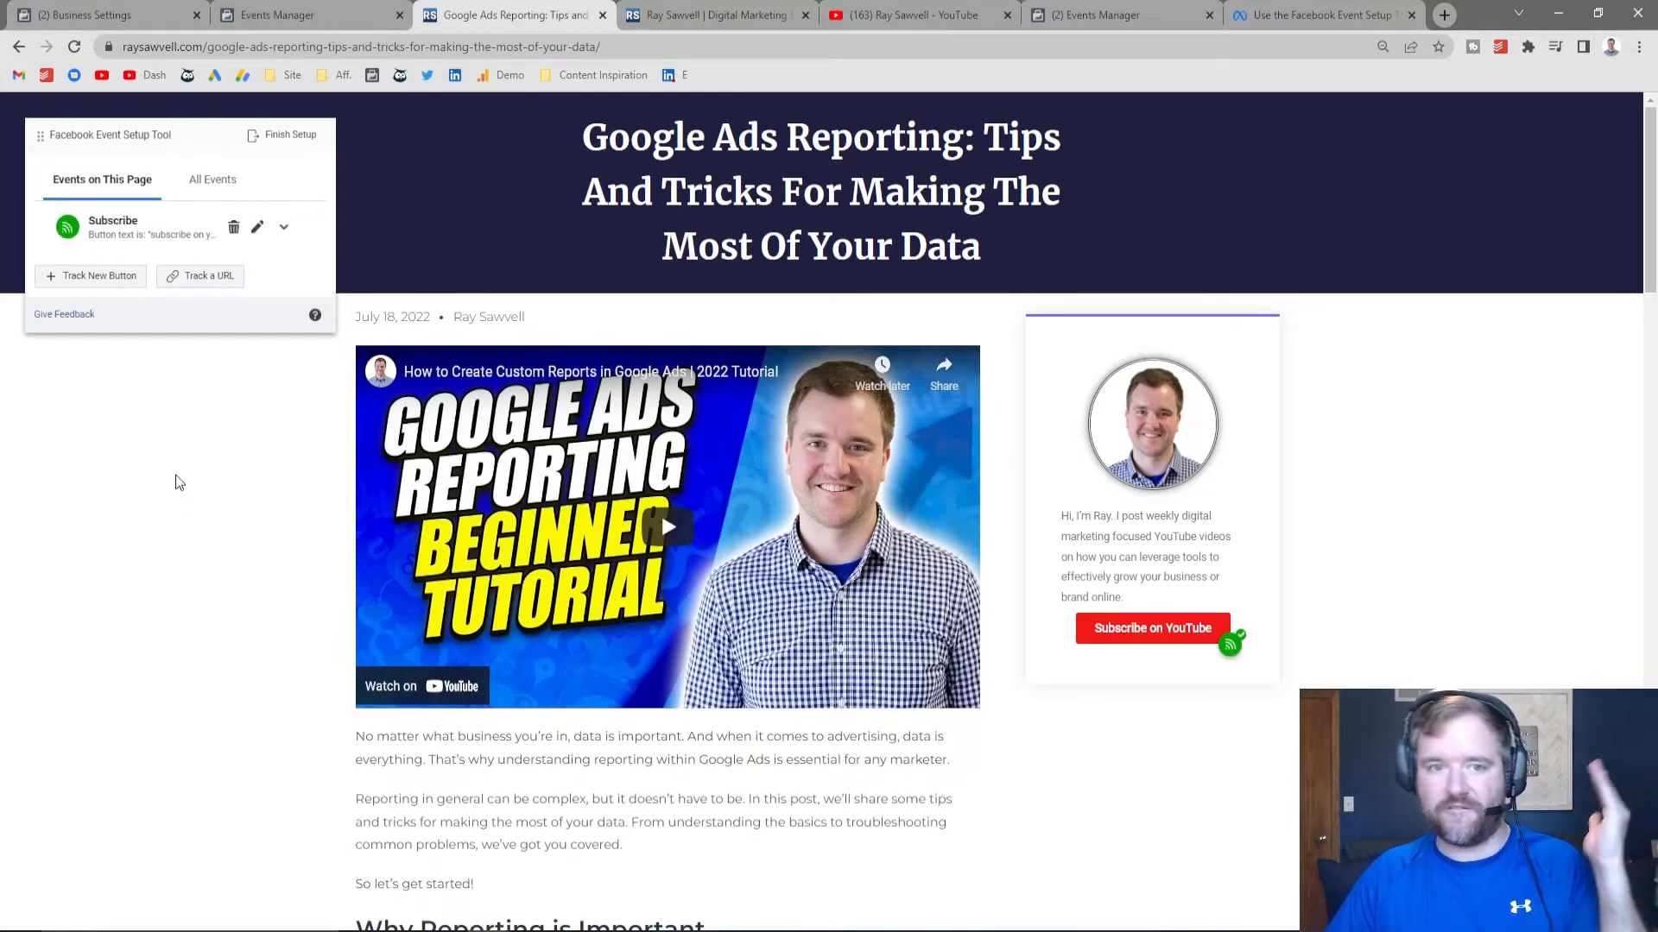
# - Review the event types available for tracking the article's URL, and try a Purchase event with the URL equals condition
pyautogui.click(196, 280)
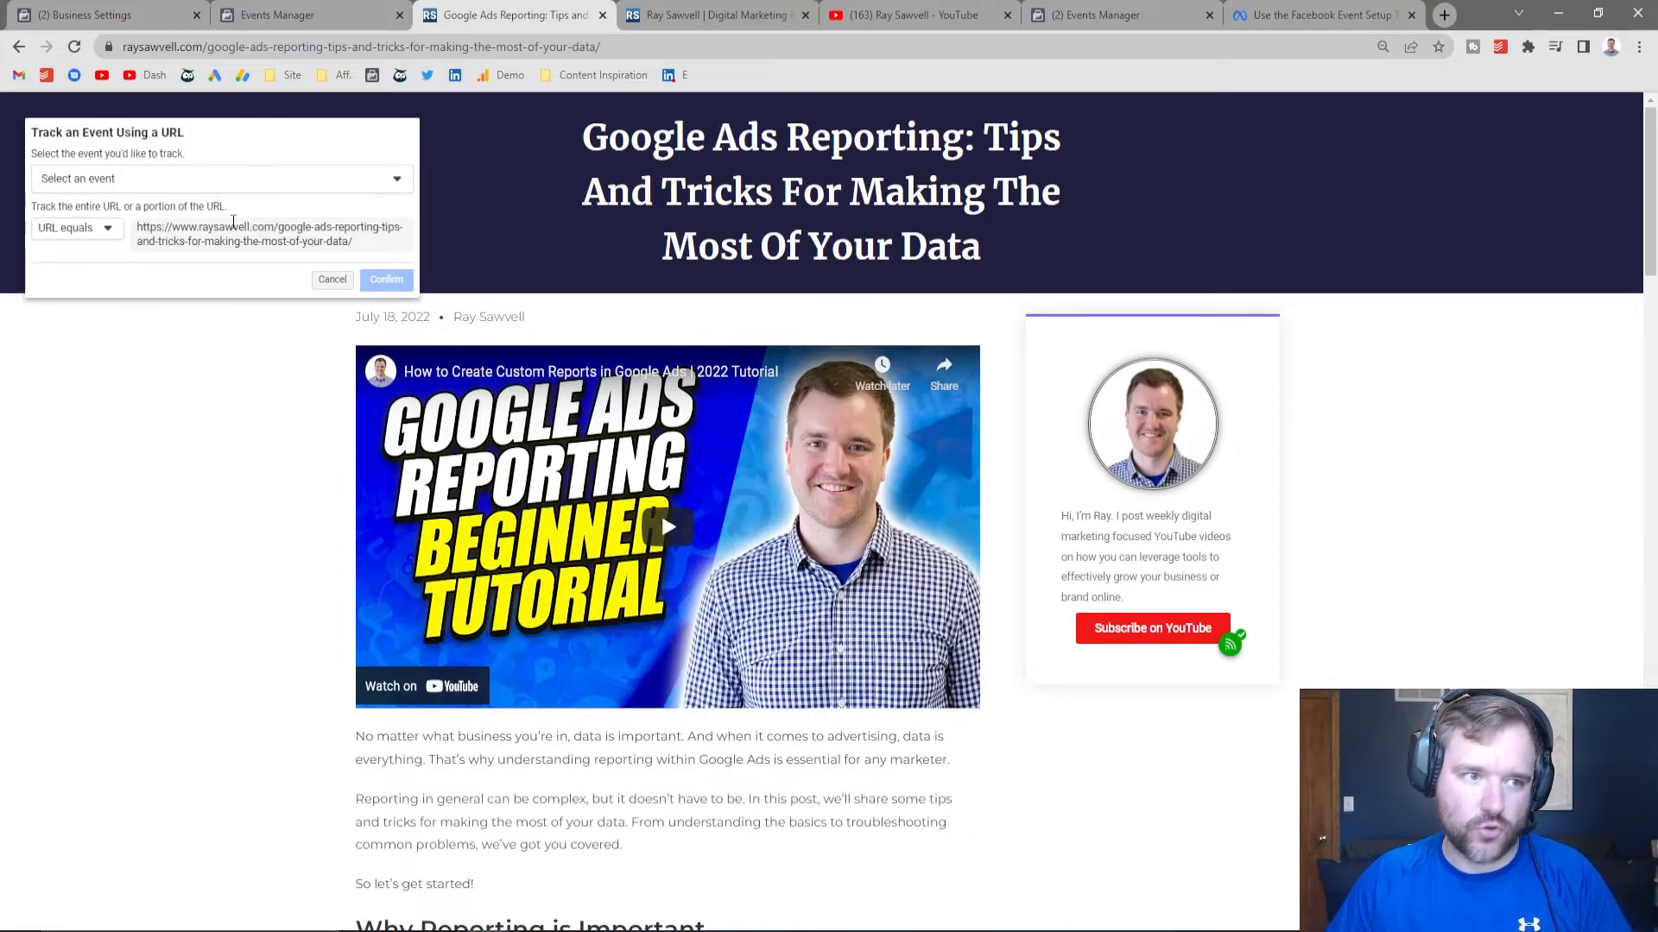
pyautogui.click(150, 176)
pyautogui.scroll(-2, 95, 285)
pyautogui.scroll(2, 95, 285)
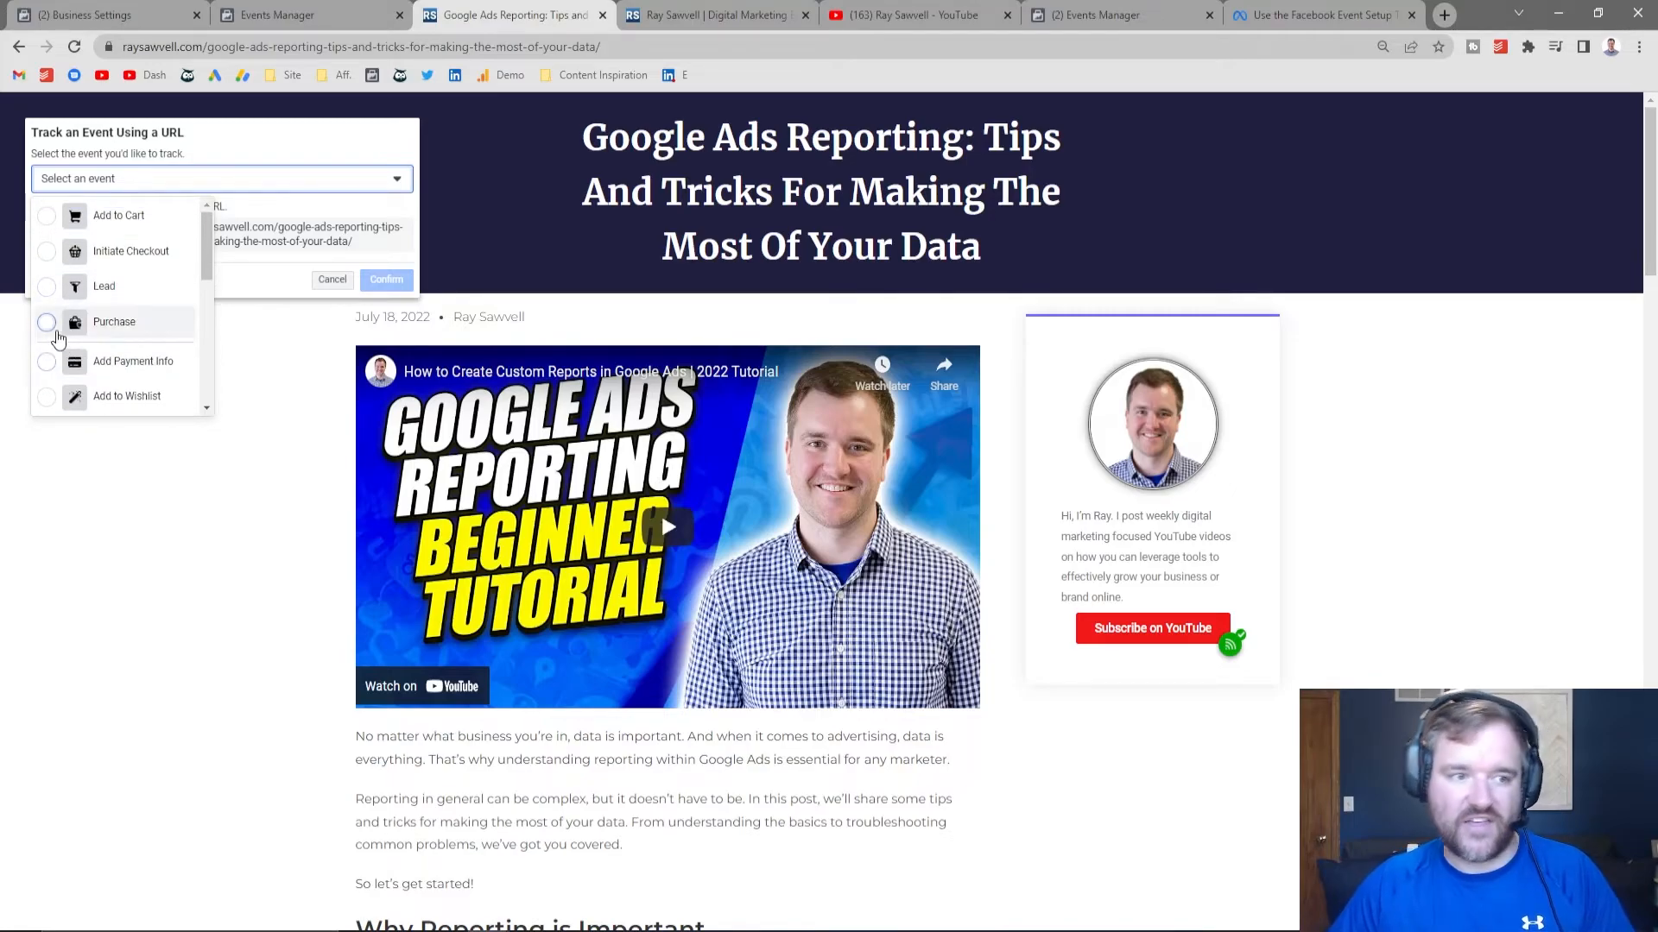
pyautogui.scroll(-2, 68, 330)
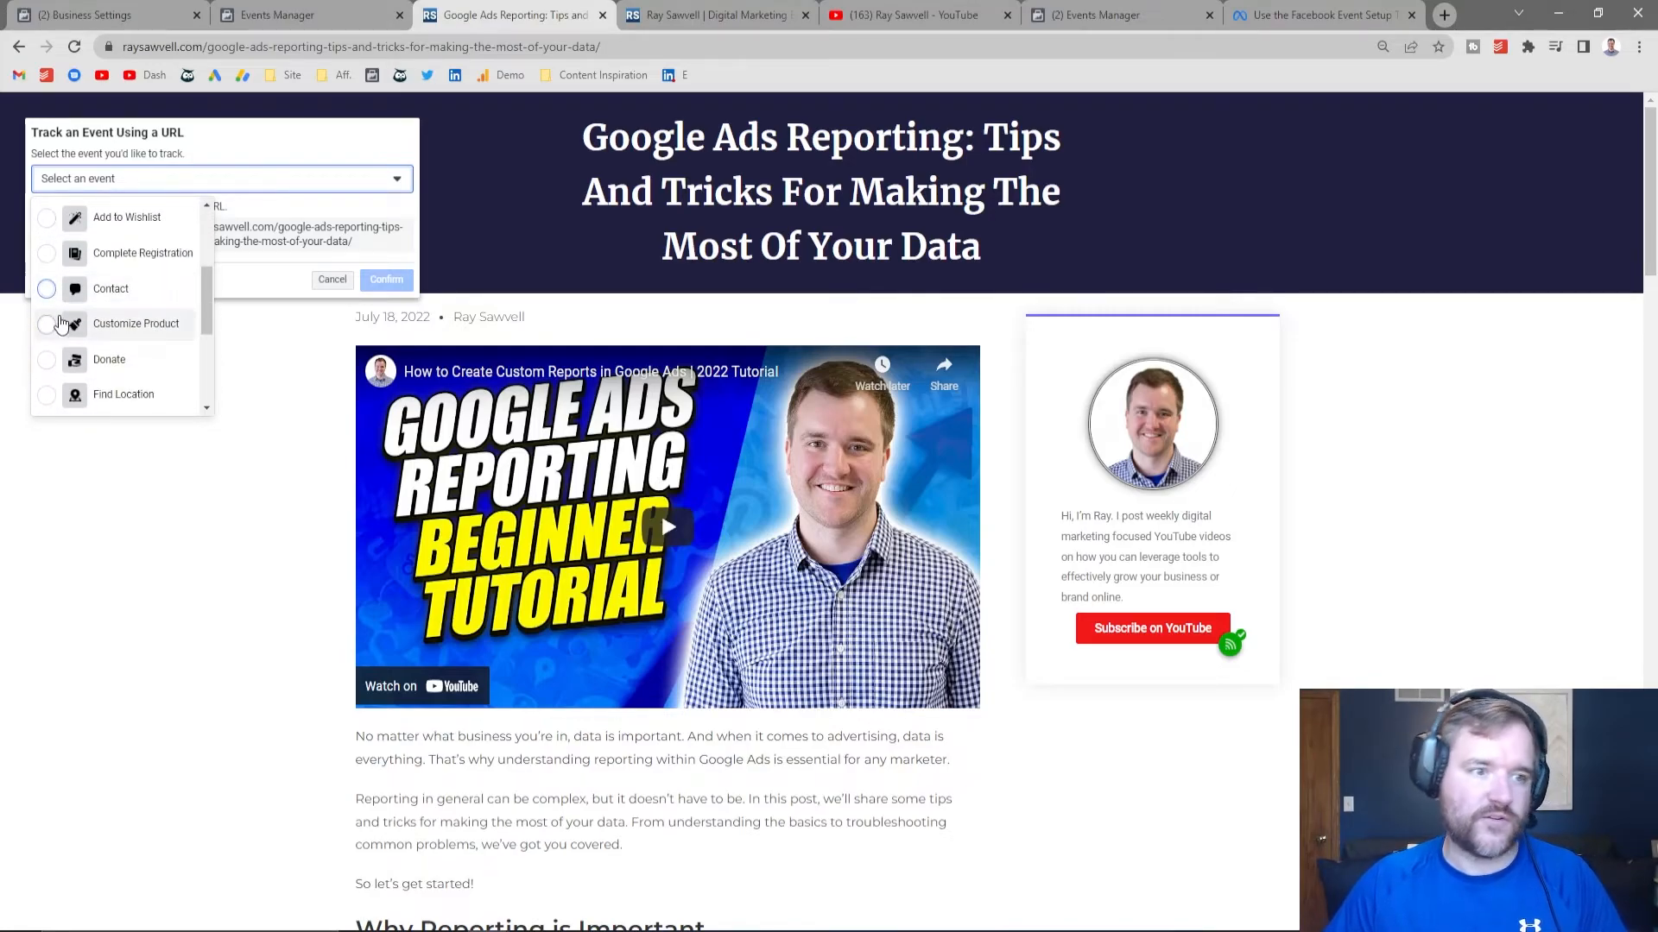
pyautogui.scroll(-2, 87, 311)
pyautogui.scroll(-1, 97, 307)
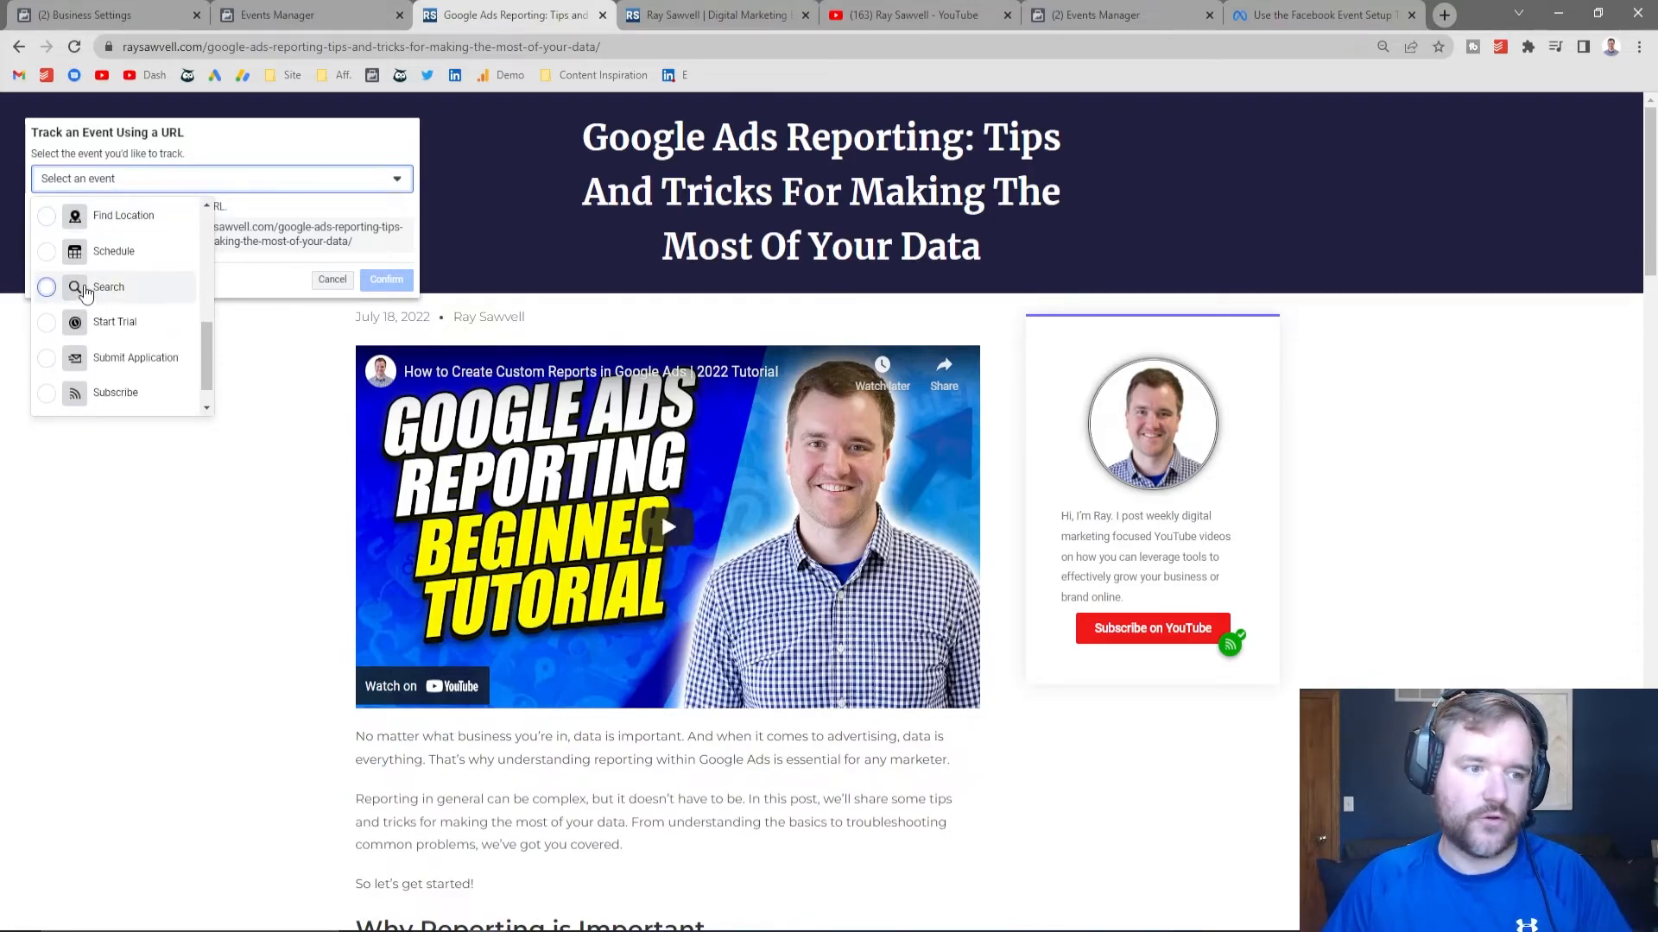
pyautogui.scroll(4, 98, 289)
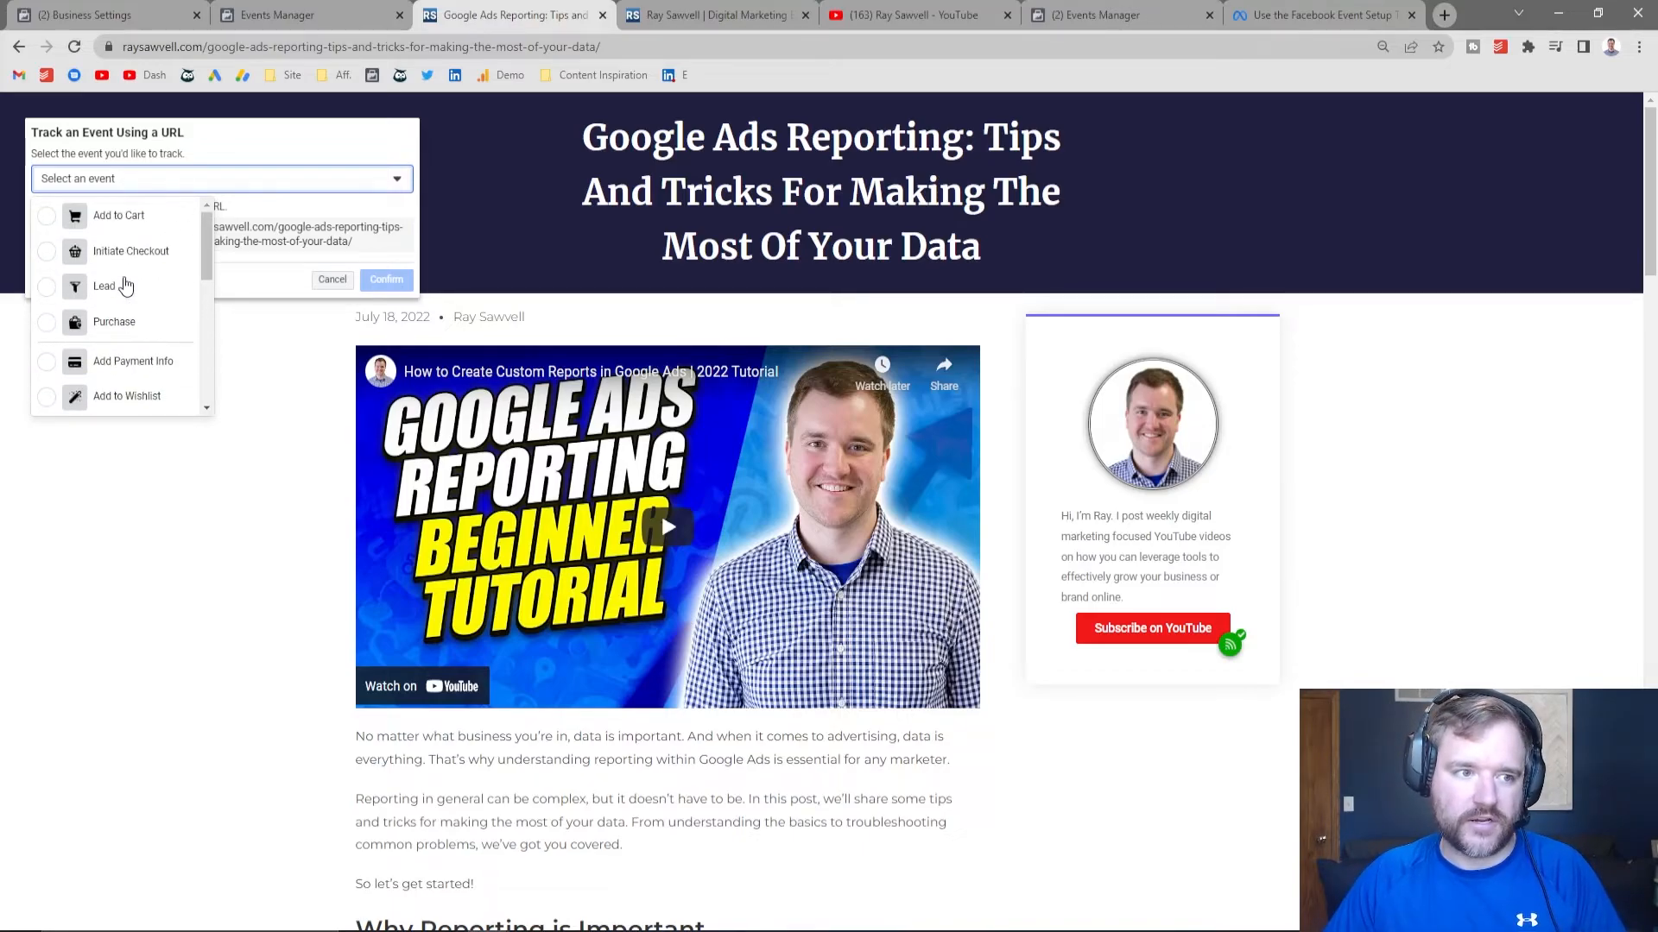
pyautogui.click(63, 324)
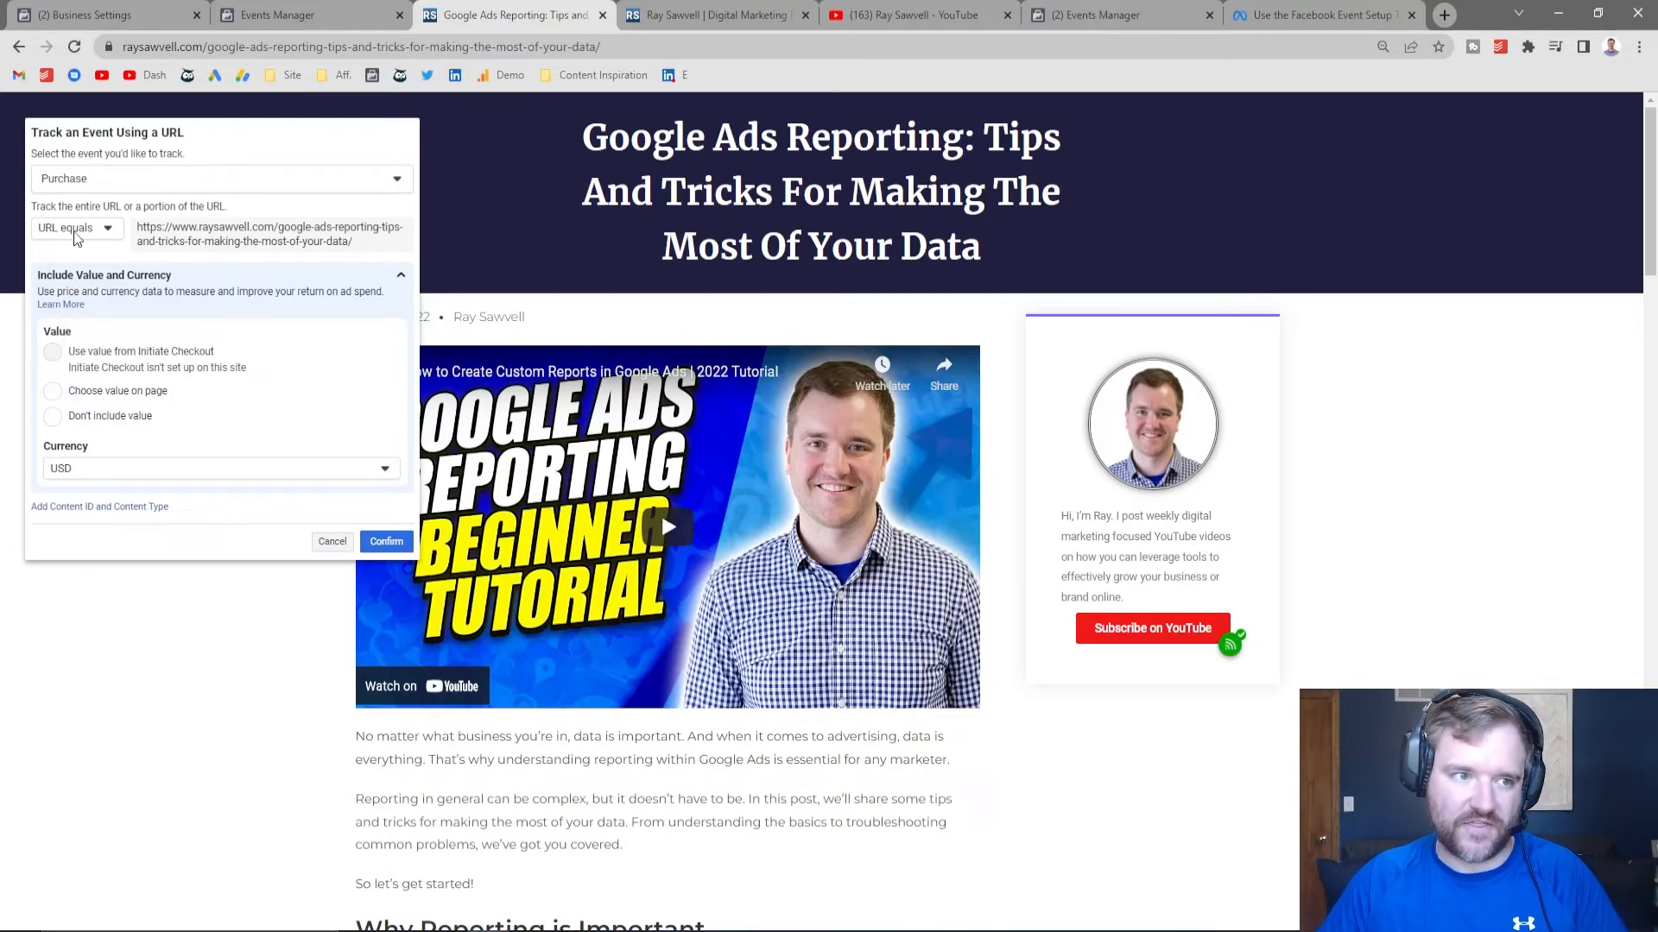
pyautogui.click(116, 183)
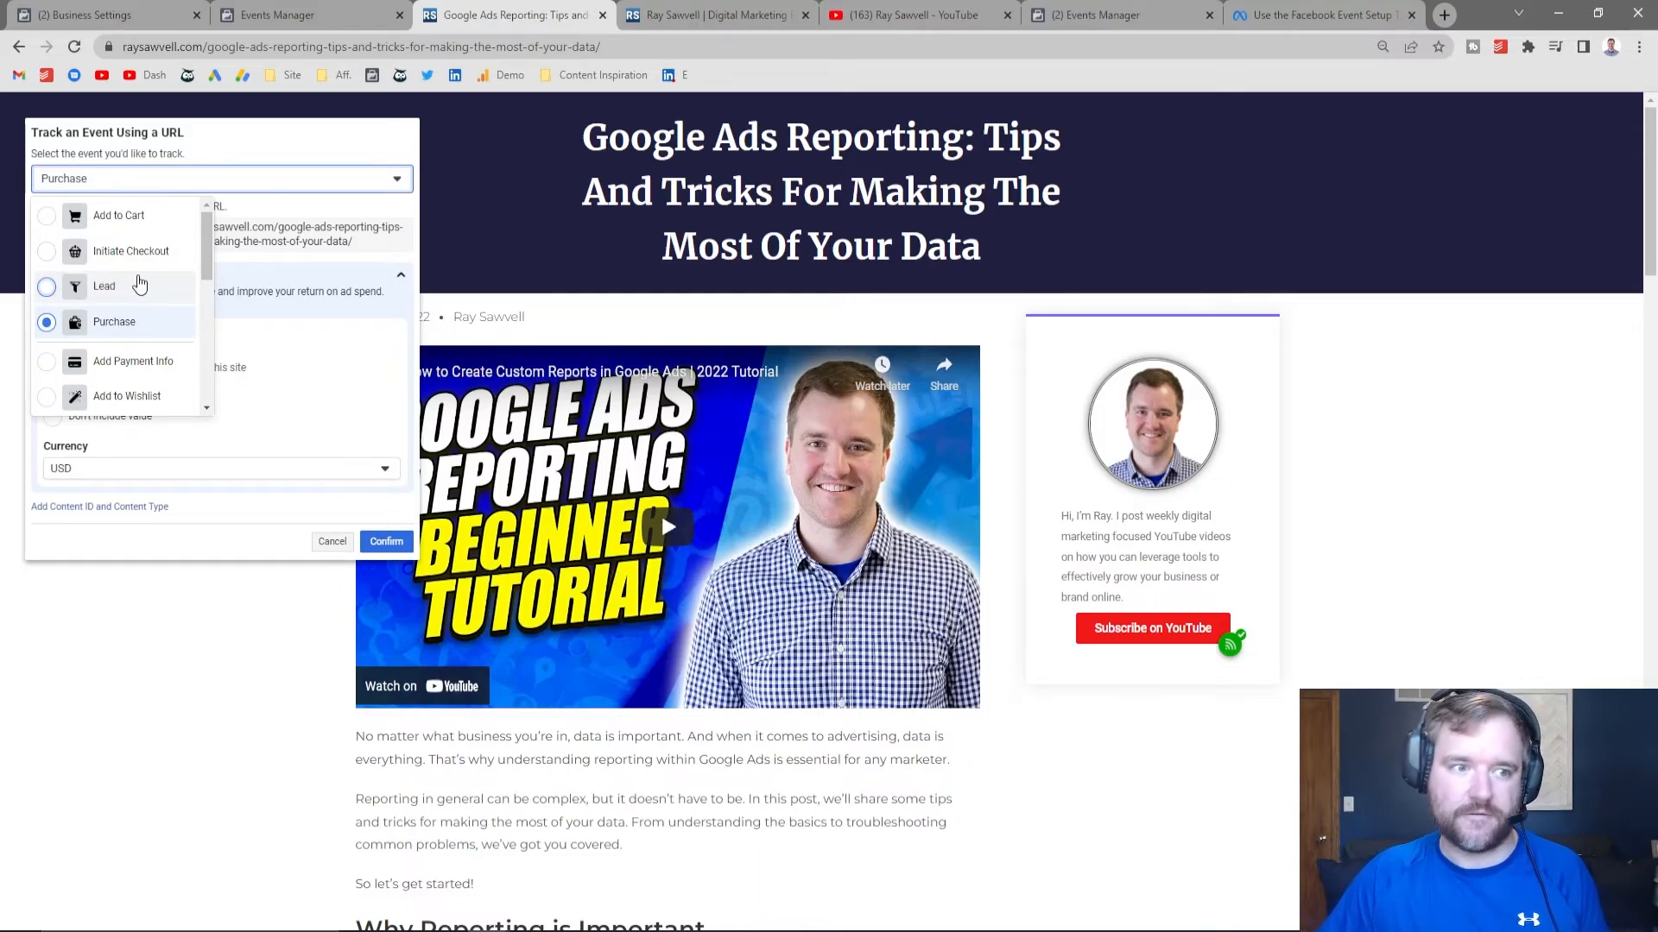
pyautogui.click(332, 542)
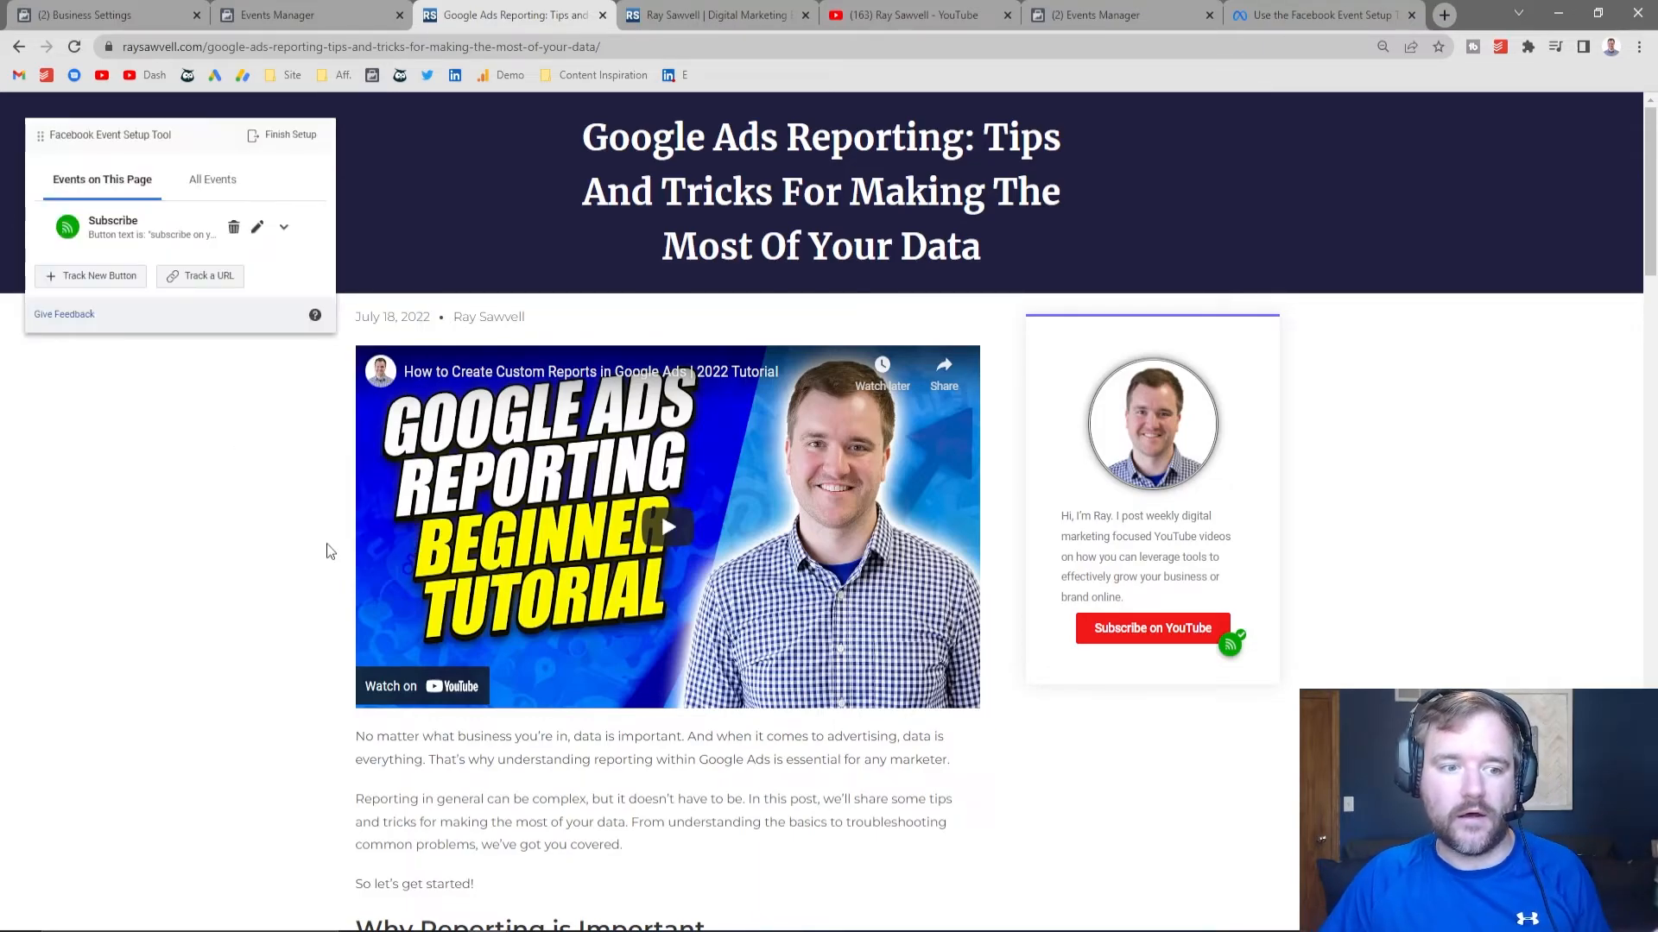